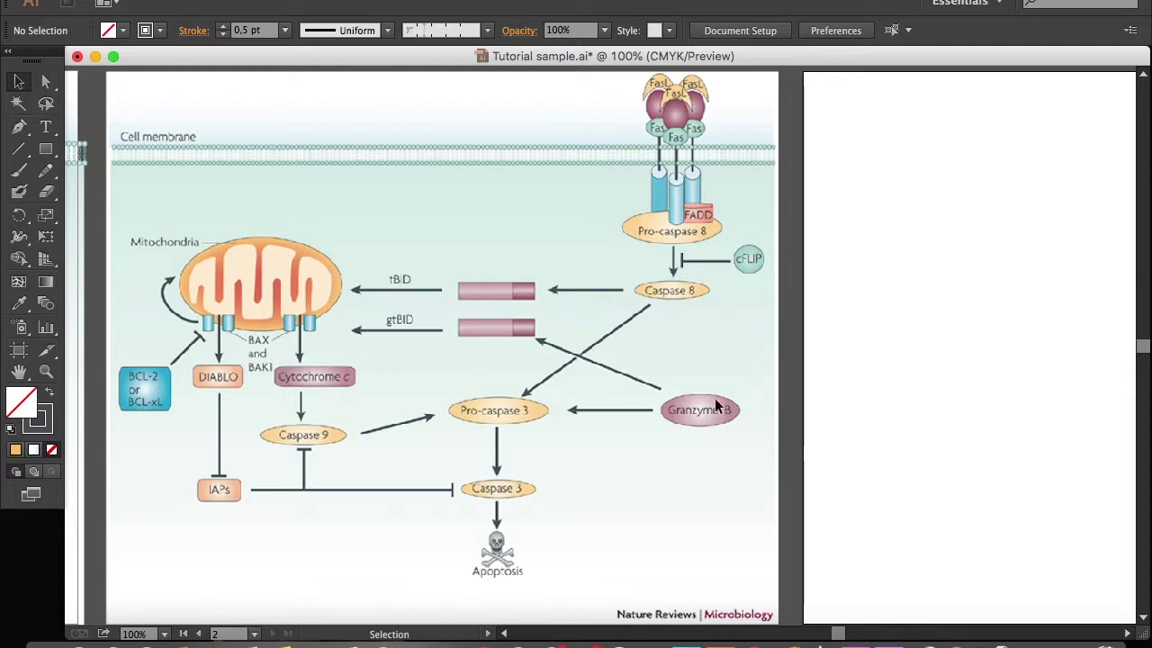
Pick the Rectangle Tool from the Tools panel beside the apoptosis diagram
{"action": "left_click", "coordinate": [46, 149]}
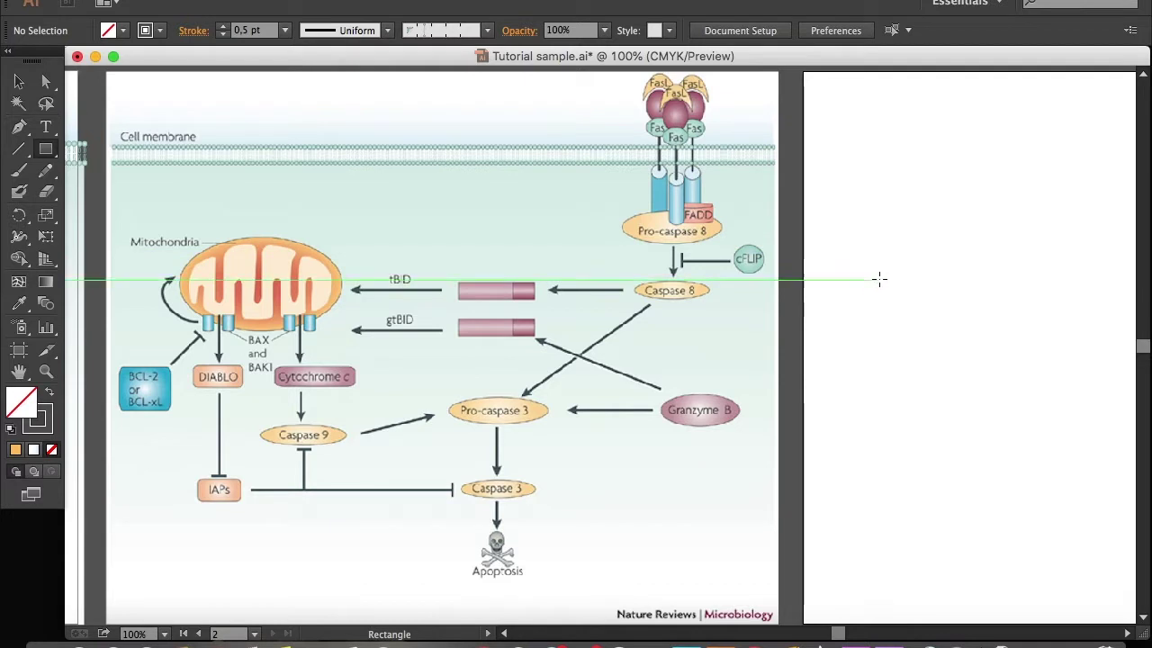
Draw a small 84 × 13.42 px rectangle on the blank right artboard
{"action": "left_click", "coordinate": [48, 151]}
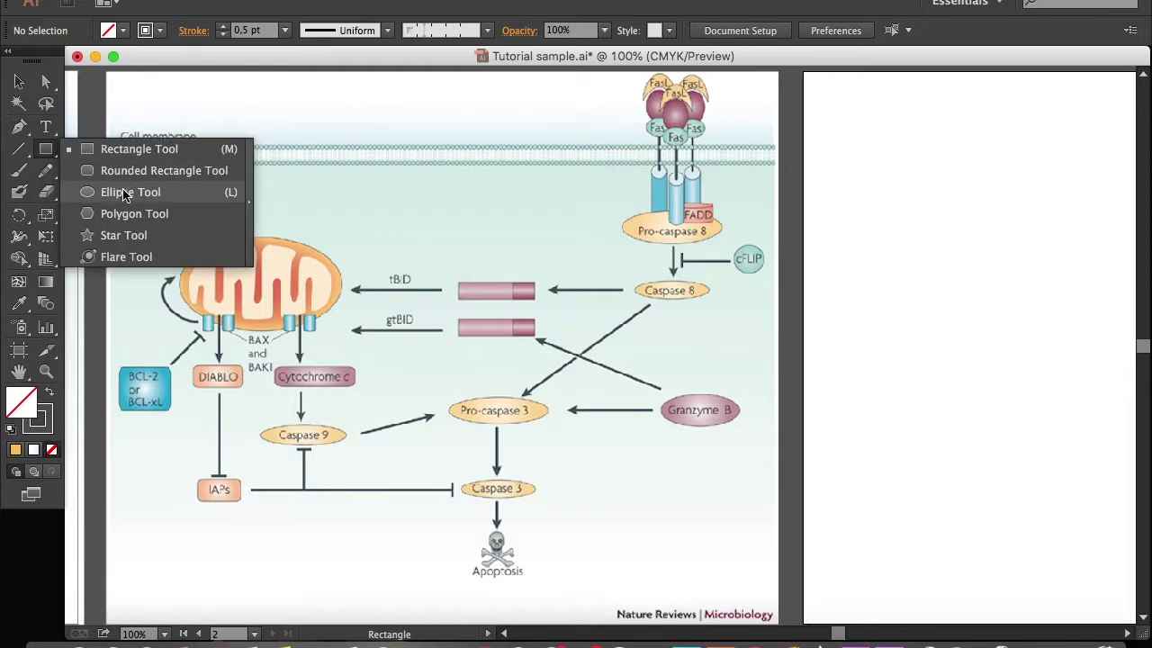
{"action": "left_click", "coordinate": [48, 153]}
{"action": "left_click", "coordinate": [48, 155]}
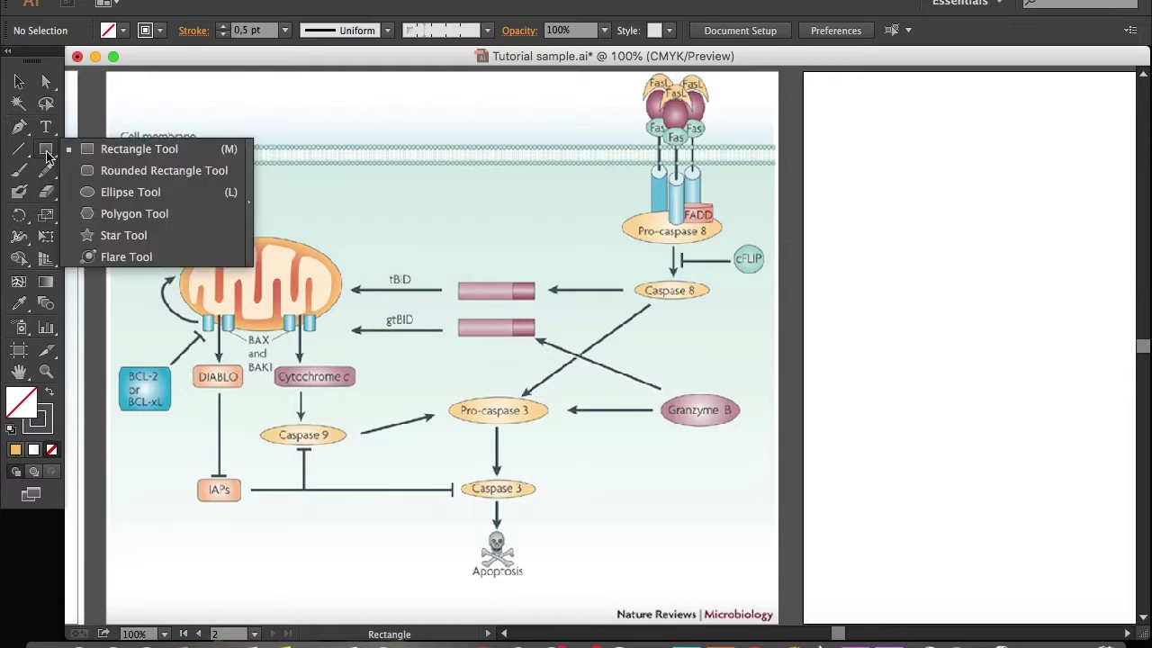
{"action": "left_click", "coordinate": [132, 156]}
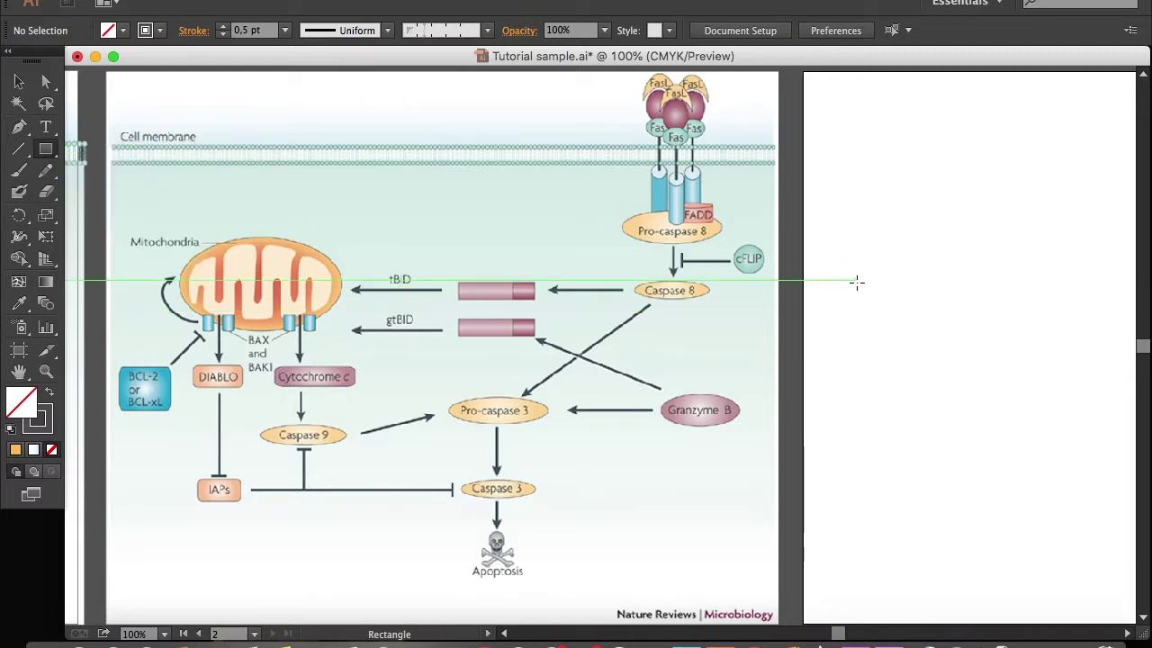
{"action": "left_click_drag", "start_coordinate": [853, 287], "coordinate": [929, 306]}
Switch to the Selection Tool and check the new unfilled rectangle by selecting and deselecting it
{"action": "left_click", "coordinate": [18, 82]}
{"action": "left_click", "coordinate": [977, 322]}
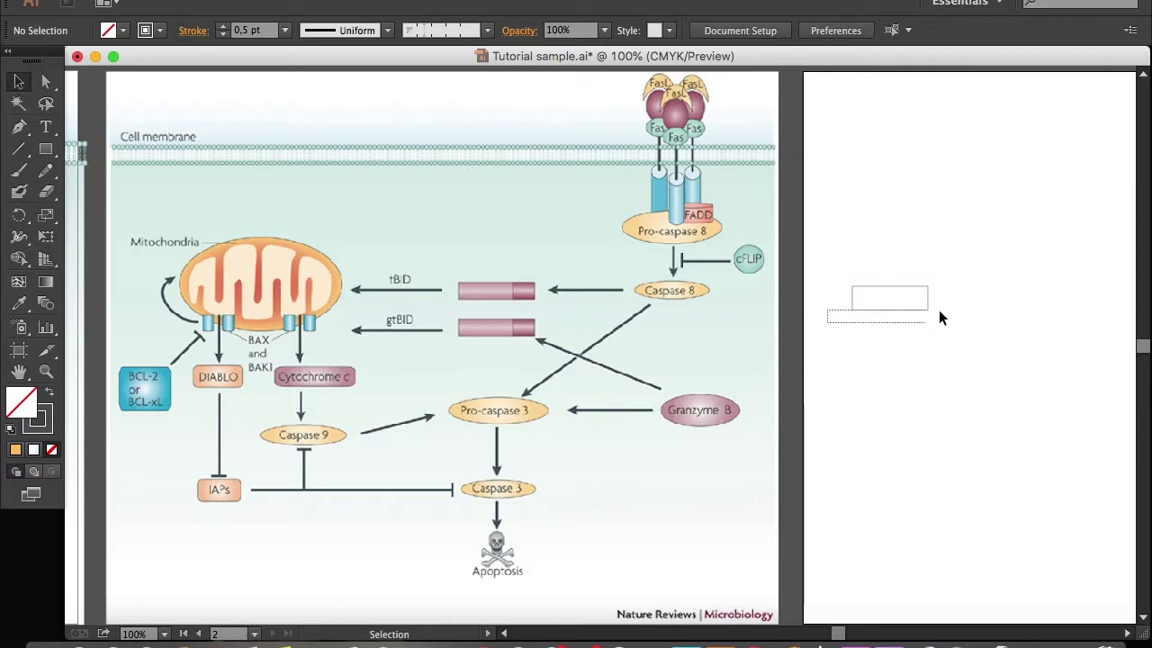
{"action": "left_click_drag", "start_coordinate": [941, 321], "coordinate": [831, 306]}
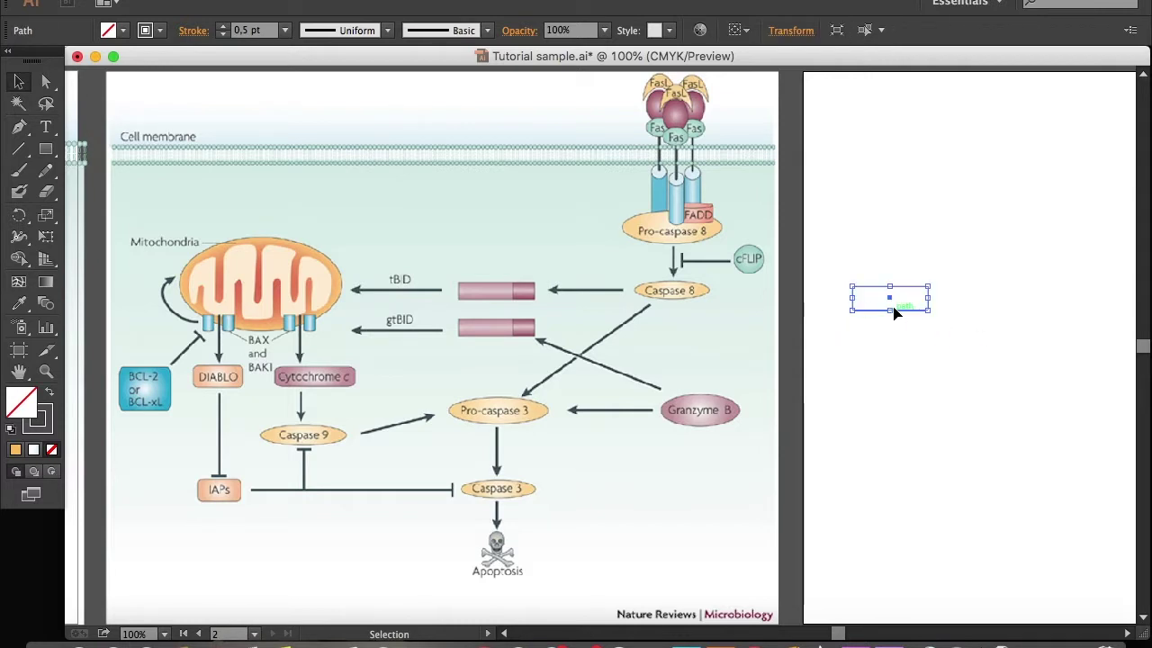
{"action": "left_click", "coordinate": [891, 310]}
{"action": "scroll", "coordinate": [886, 307], "scroll_direction": "right", "scroll_amount": 5}
{"action": "scroll", "coordinate": [886, 307], "scroll_direction": "down", "scroll_amount": 2}
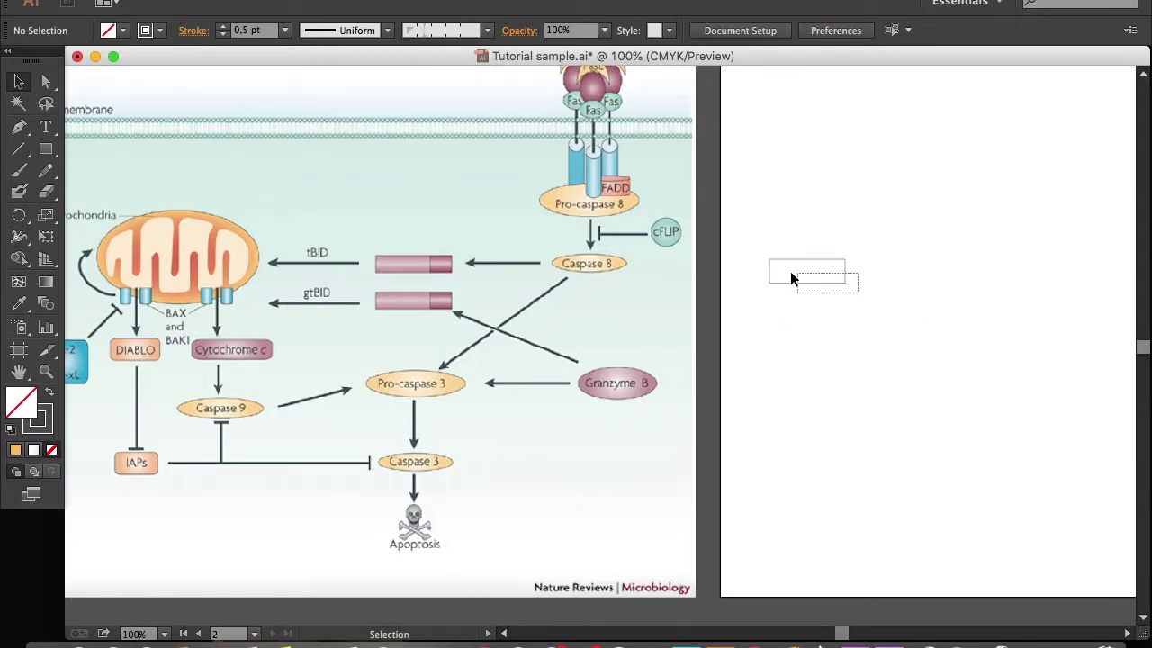
{"action": "mouse_move", "coordinate": [792, 272]}
{"action": "left_mouse_down"}
{"action": "mouse_move", "coordinate": [820, 282]}
{"action": "mouse_move", "coordinate": [807, 280]}
{"action": "left_mouse_up"}
{"action": "left_click", "coordinate": [851, 239]}
Show the Color panel from the Window menu
{"action": "left_click_drag", "start_coordinate": [858, 297], "coordinate": [764, 250]}
{"action": "left_click", "coordinate": [852, 225]}
{"action": "left_click", "coordinate": [468, 1]}
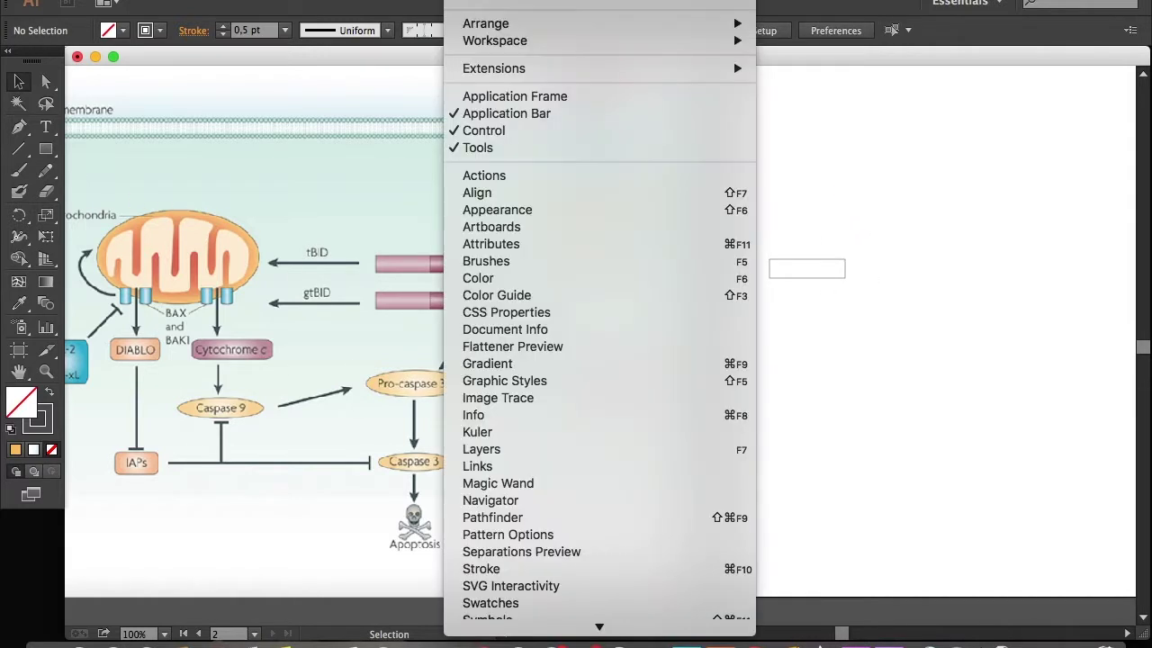
{"action": "left_click", "coordinate": [531, 279]}
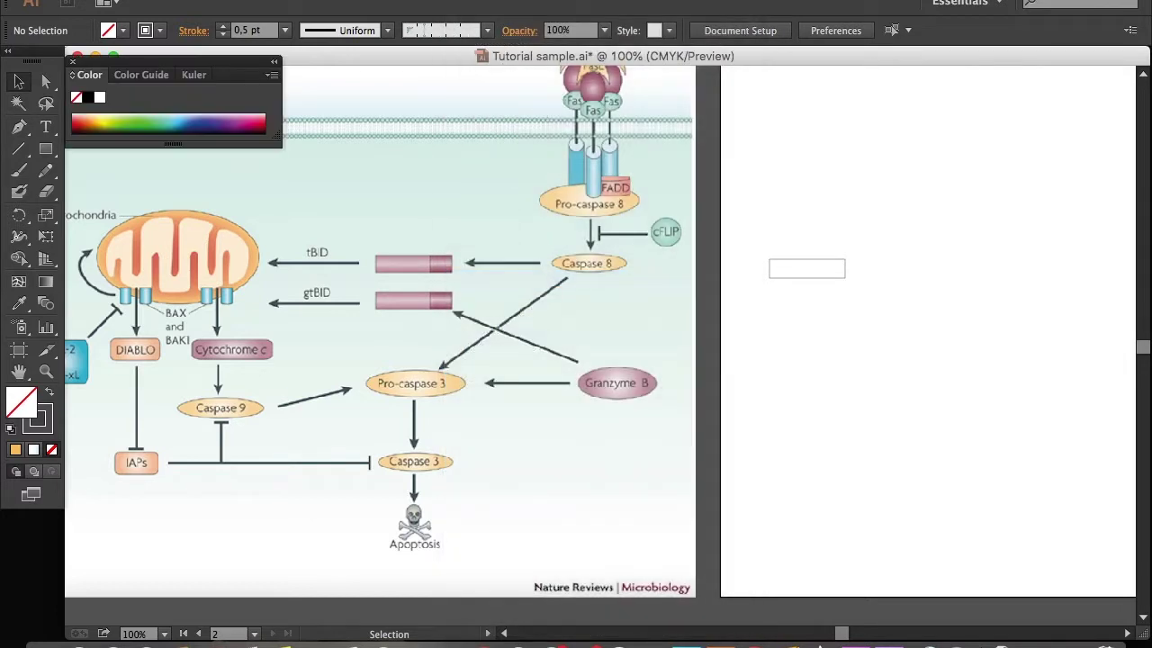
Show and reposition the Swatches panel, then select the small rectangle
{"action": "left_click", "coordinate": [468, 2]}
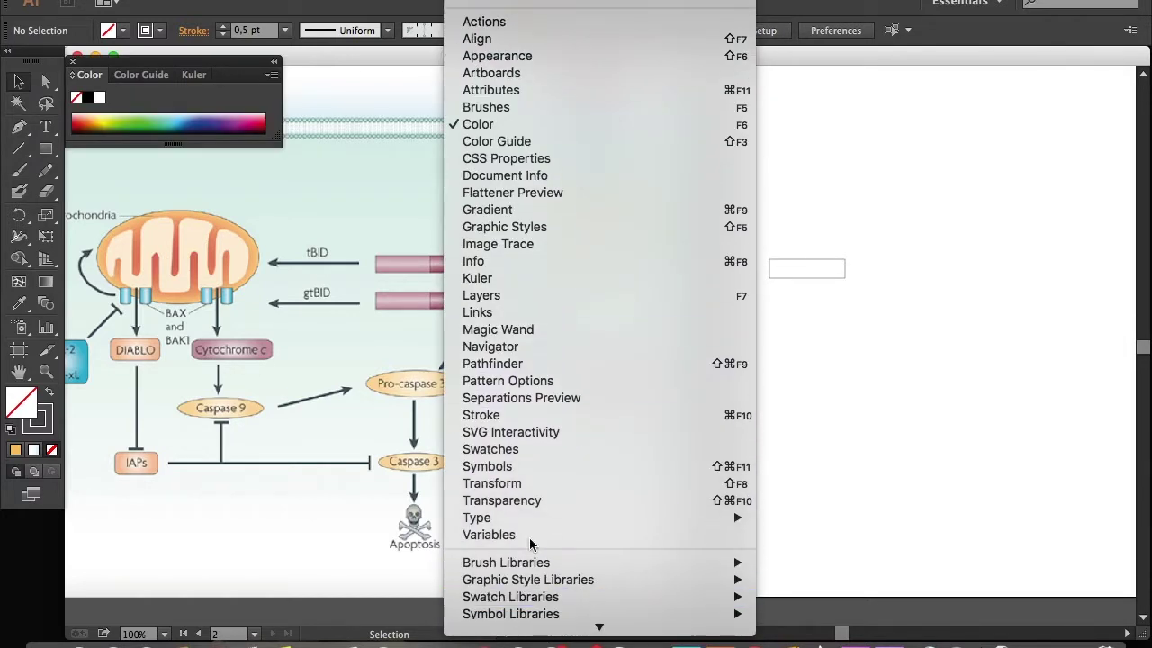
{"action": "left_click", "coordinate": [527, 451]}
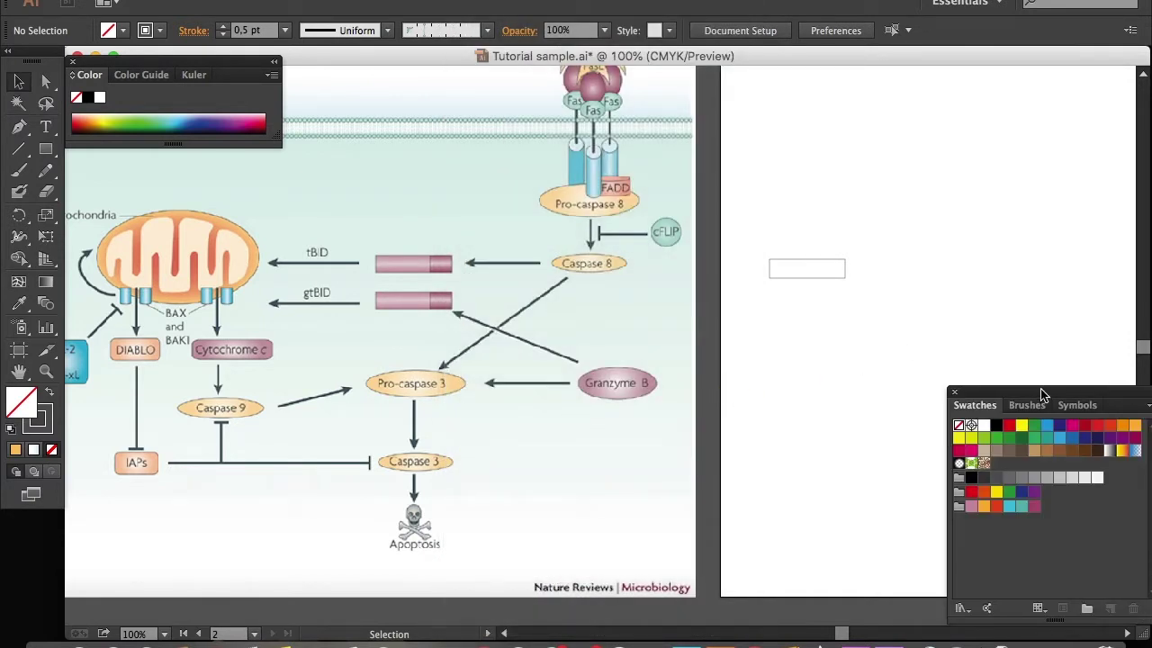
{"action": "mouse_move", "coordinate": [1039, 391]}
{"action": "left_mouse_down"}
{"action": "mouse_move", "coordinate": [993, 381]}
{"action": "mouse_move", "coordinate": [1023, 382]}
{"action": "left_mouse_up"}
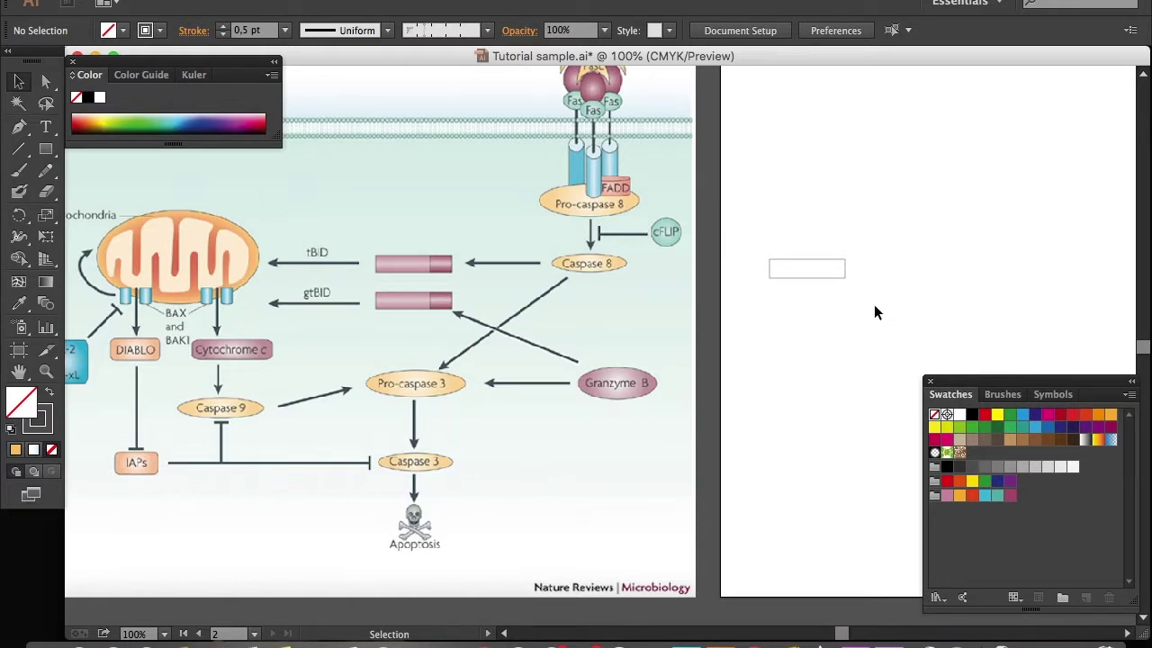
{"action": "left_click", "coordinate": [807, 270]}
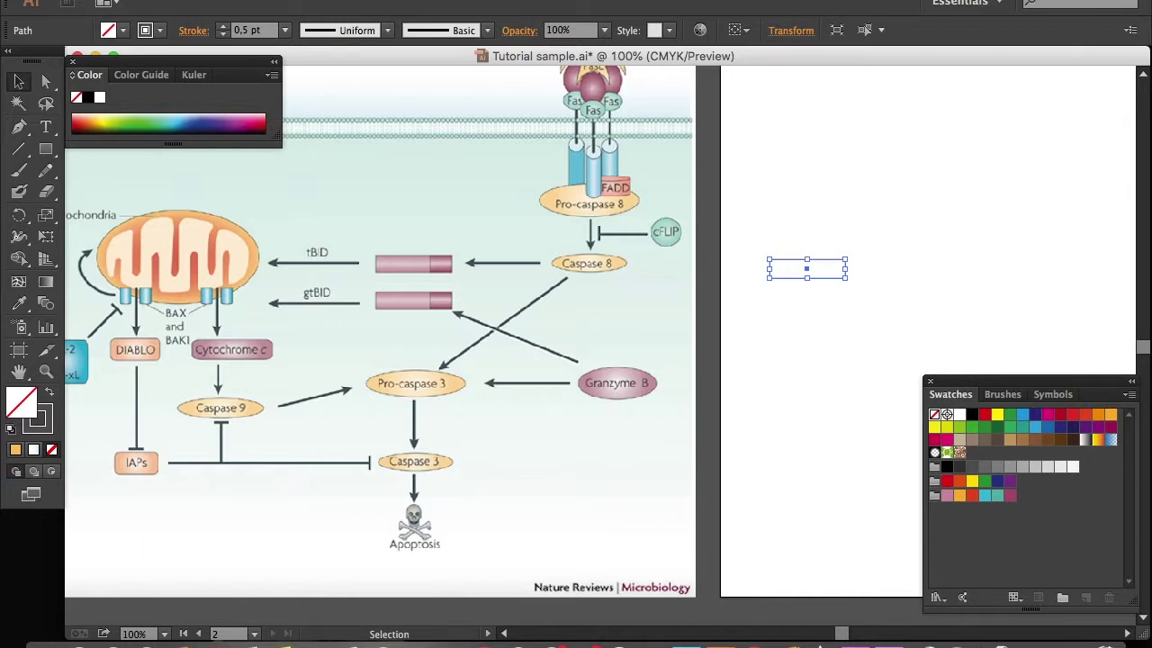
{"action": "left_click", "coordinate": [474, 2]}
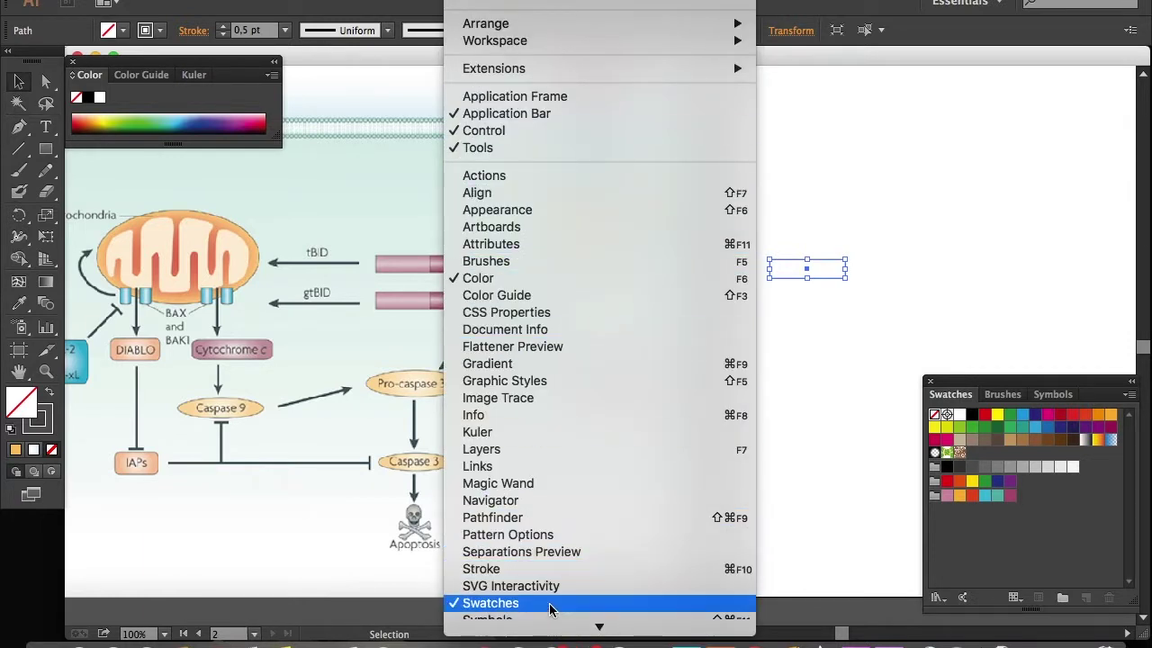
{"action": "scroll", "coordinate": [550, 612], "scroll_direction": "down", "scroll_amount": 4}
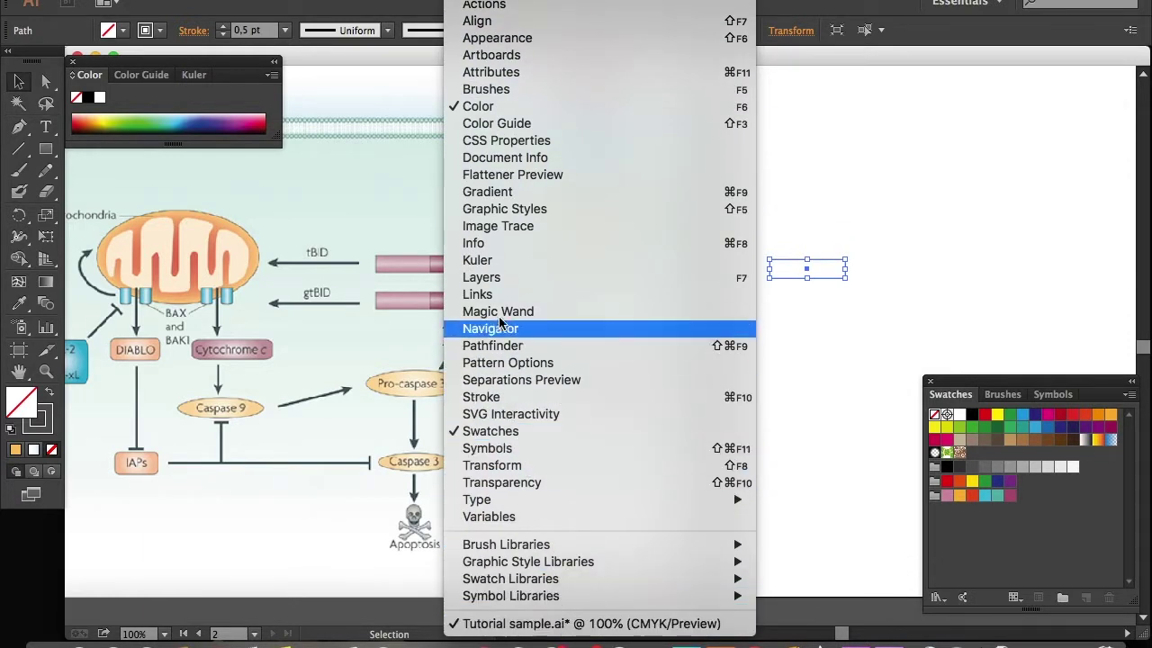
Fill the small rectangle with the White, Black linear gradient preset from the Gradient panel
{"action": "left_click", "coordinate": [517, 192]}
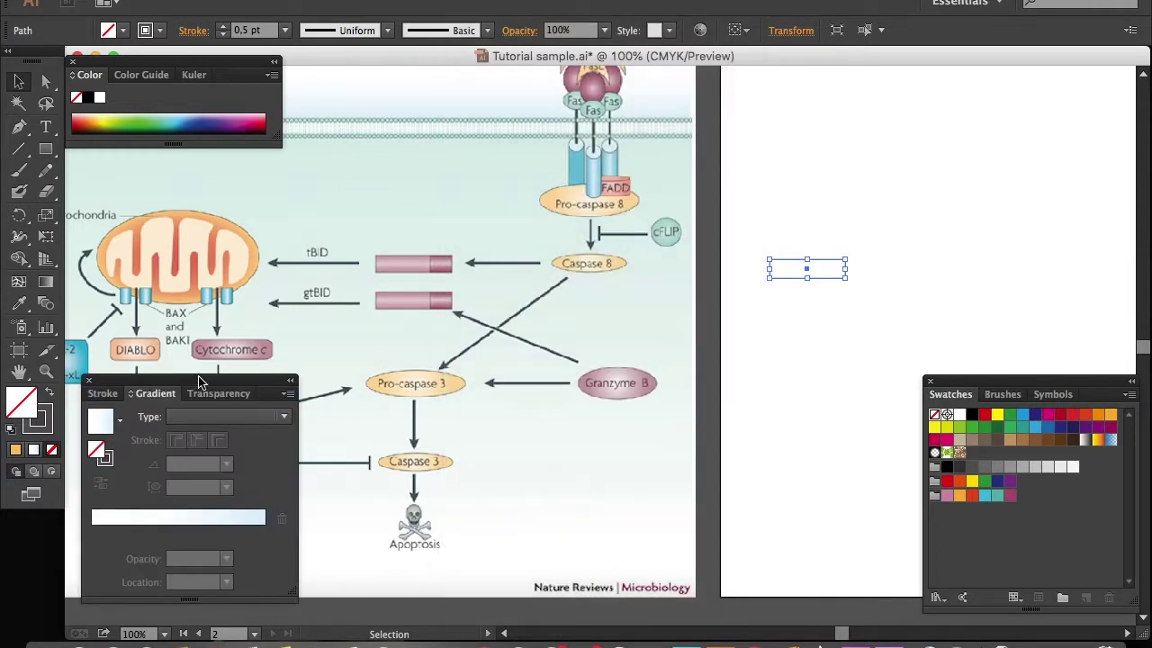
{"action": "mouse_move", "coordinate": [200, 382]}
{"action": "left_mouse_down"}
{"action": "mouse_move", "coordinate": [183, 379]}
{"action": "mouse_move", "coordinate": [183, 365]}
{"action": "left_mouse_up"}
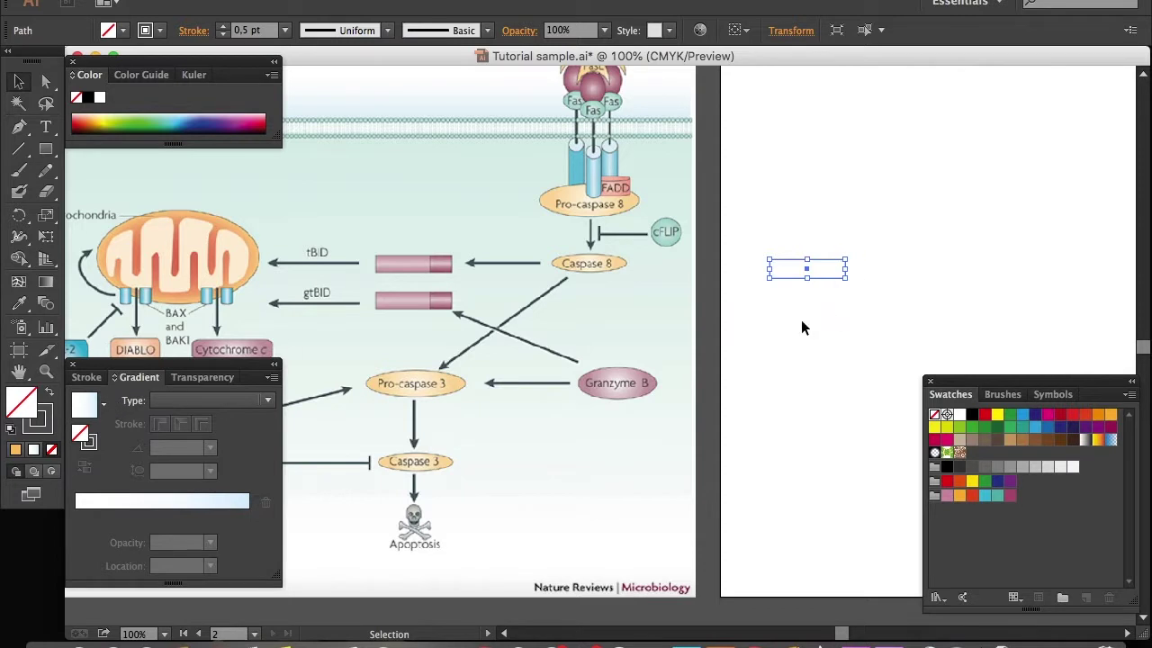
{"action": "left_click", "coordinate": [105, 404]}
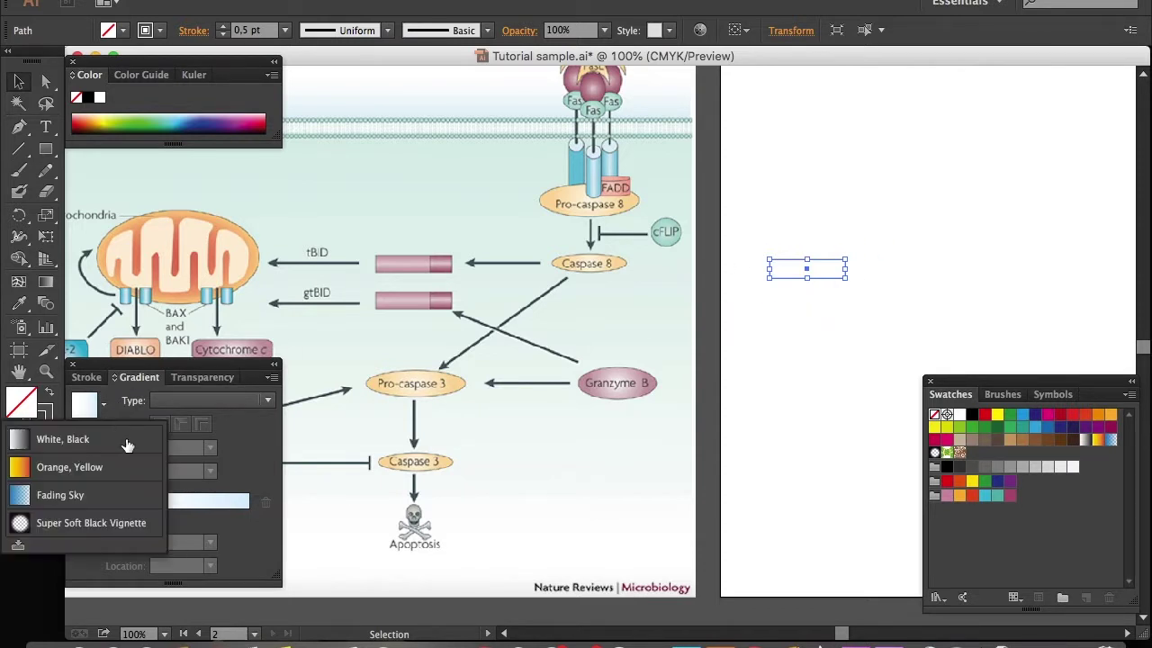
{"action": "left_click", "coordinate": [89, 439]}
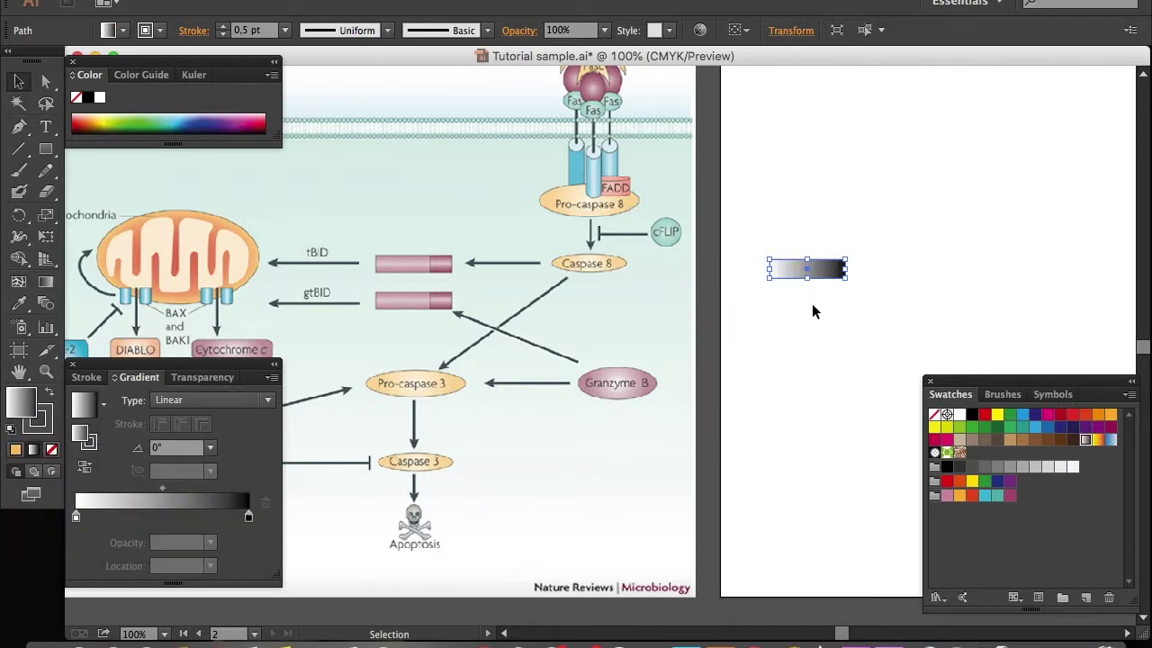
{"action": "left_click", "coordinate": [817, 319]}
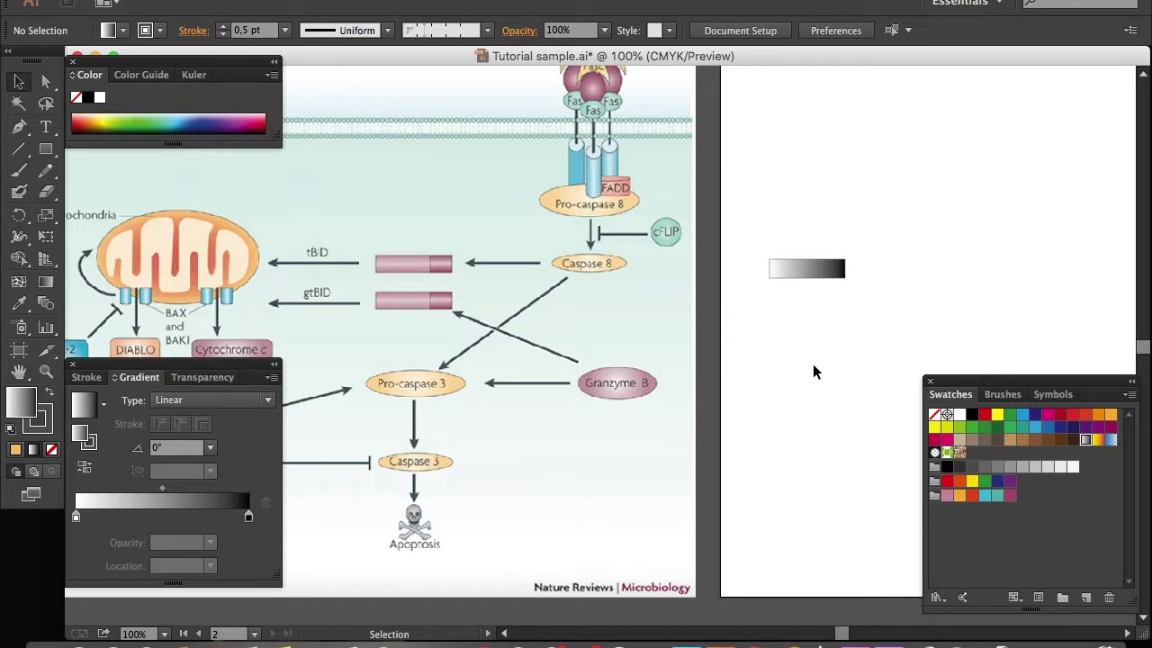
{"action": "left_click", "coordinate": [824, 270]}
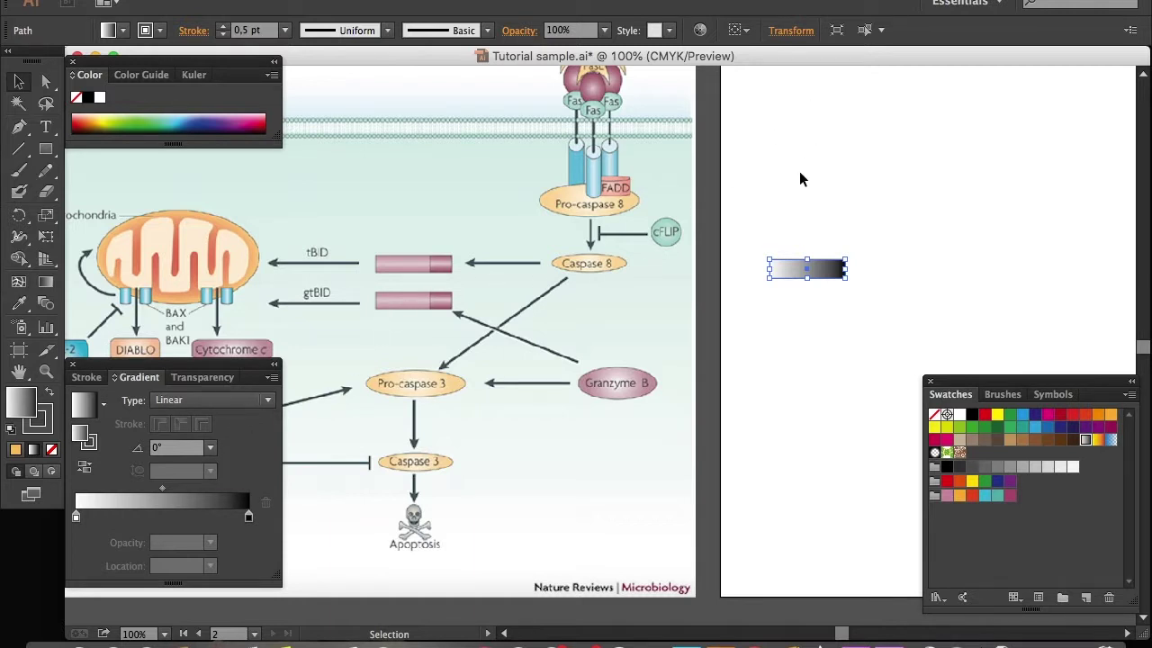
Set the gradient angle to 90° so the white-to-black blend runs vertically
{"action": "left_click", "coordinate": [211, 449]}
{"action": "left_click", "coordinate": [237, 189]}
{"action": "left_click", "coordinate": [864, 214]}
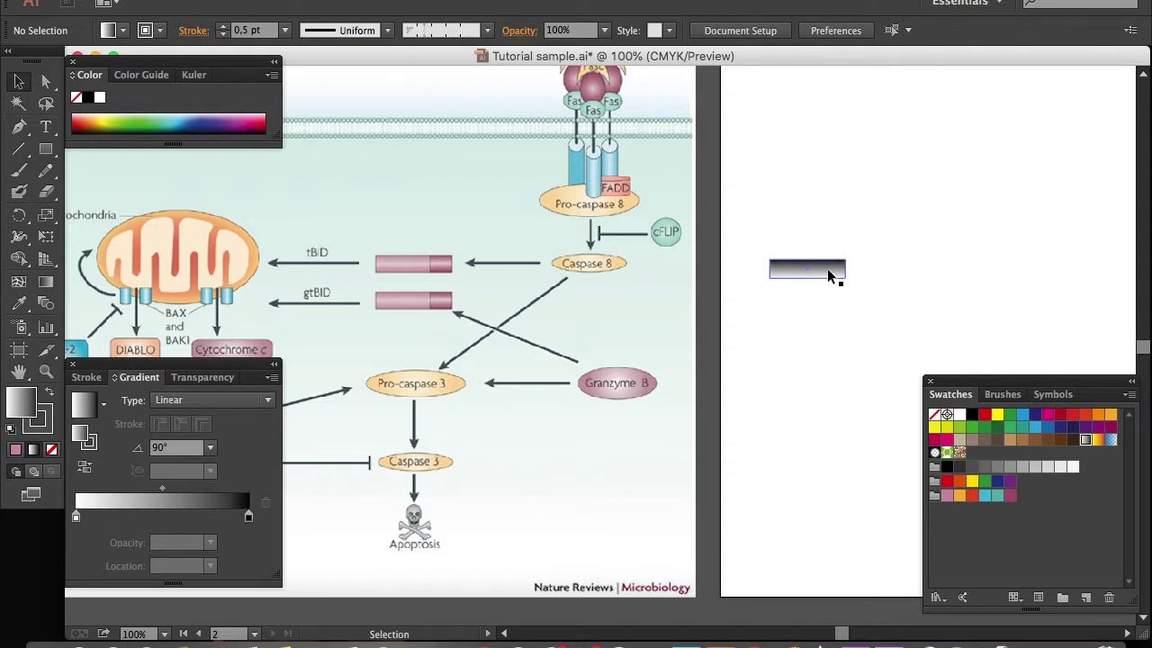
Recolour the gradient's dark end stop with the rose pink swatch
{"action": "left_click", "coordinate": [825, 270]}
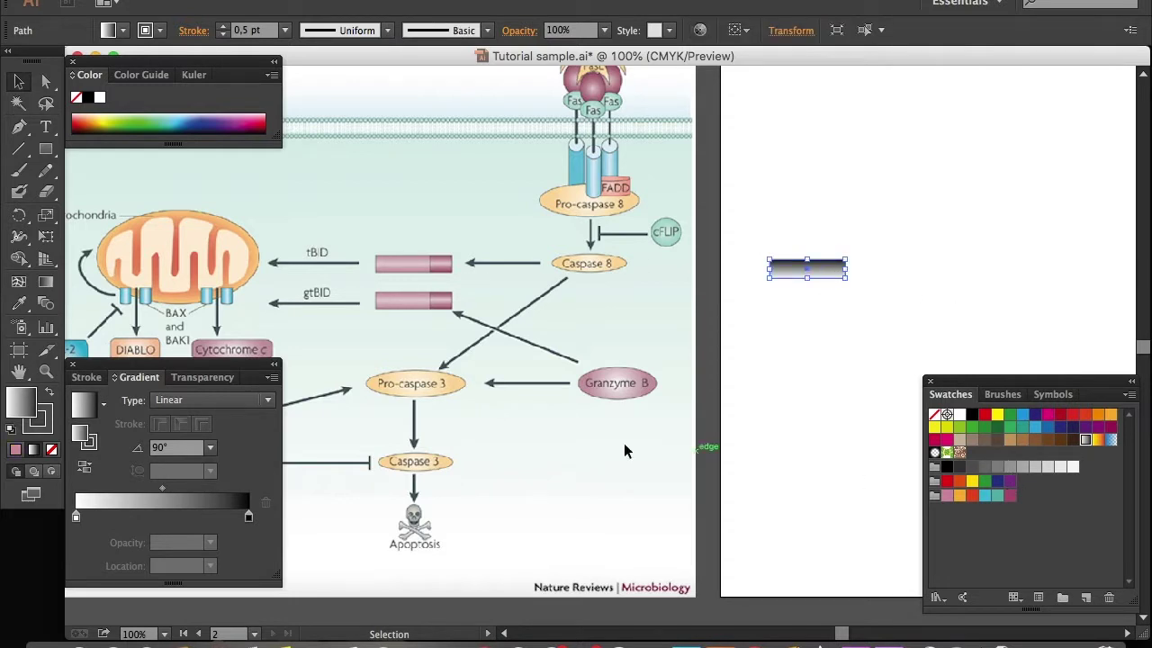
{"action": "left_click", "coordinate": [947, 500]}
{"action": "left_click_drag", "start_coordinate": [508, 531], "coordinate": [249, 518]}
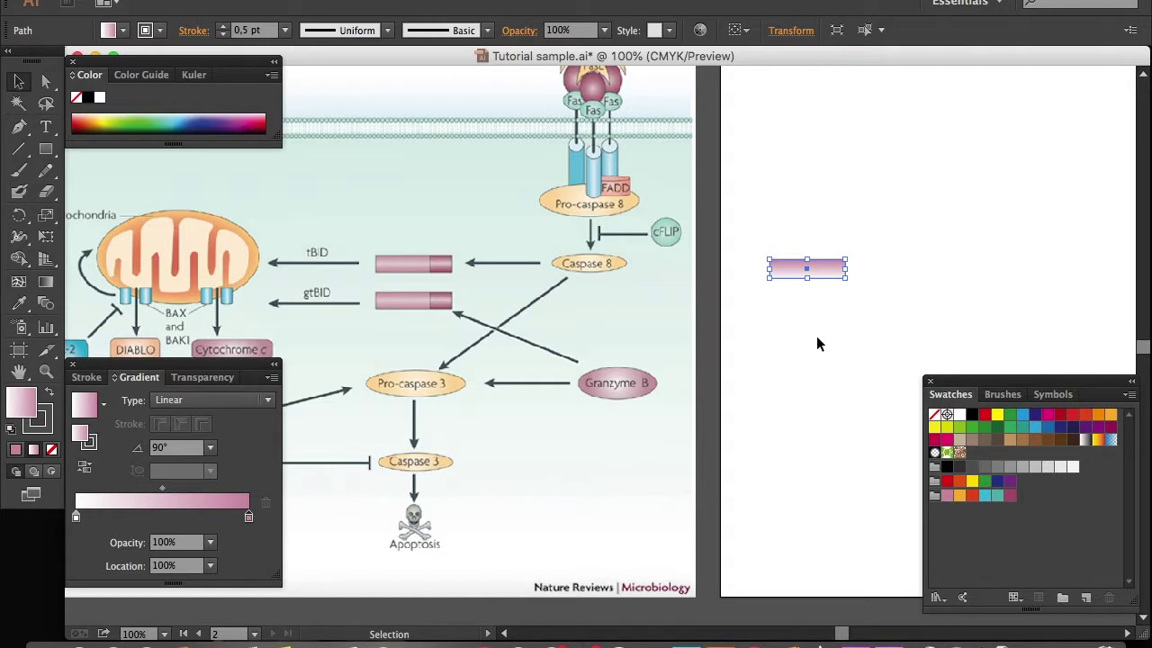
{"action": "left_click", "coordinate": [854, 352]}
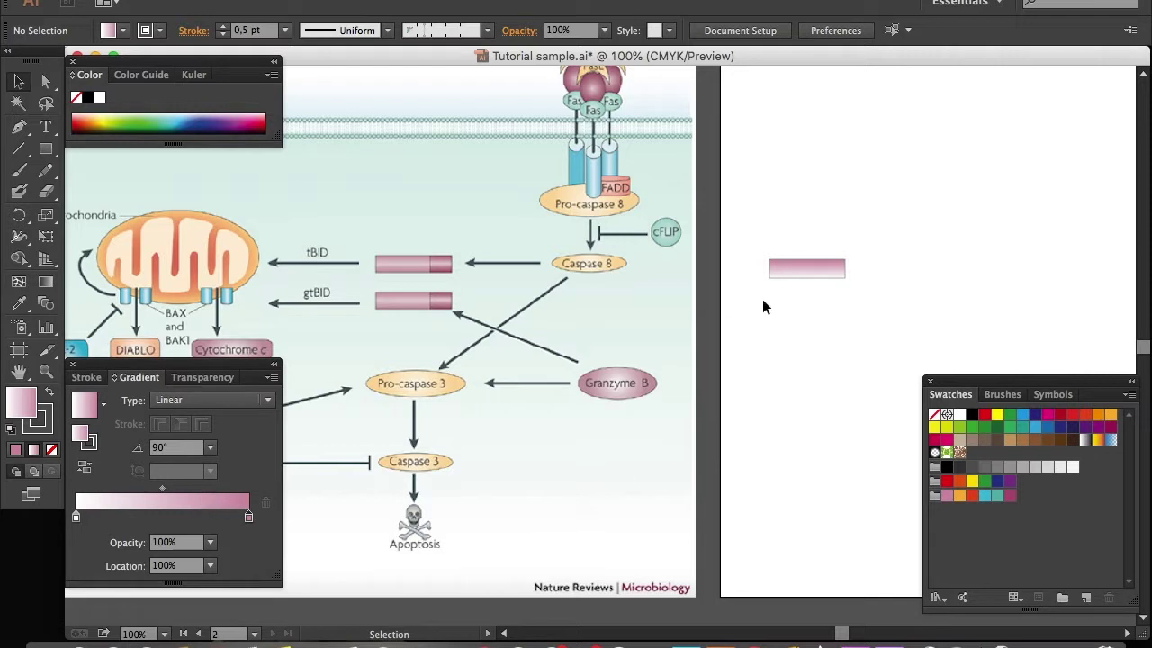
{"action": "left_click", "coordinate": [774, 271]}
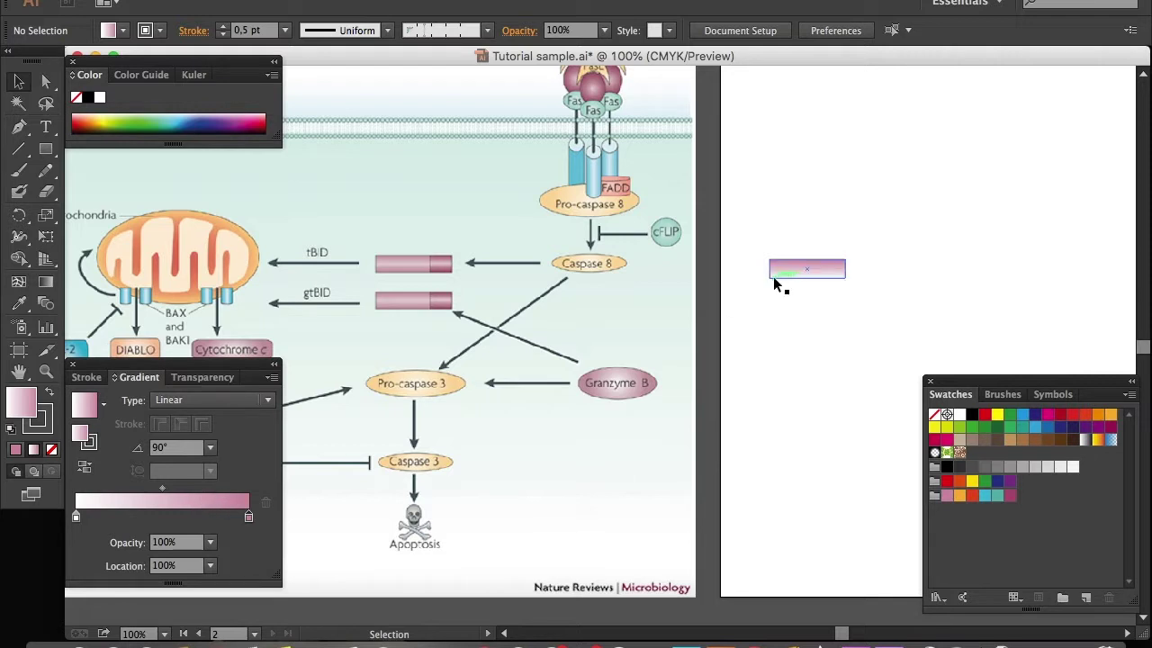
Move the white gradient stop to the middle at 50% location
{"action": "left_click", "coordinate": [820, 291]}
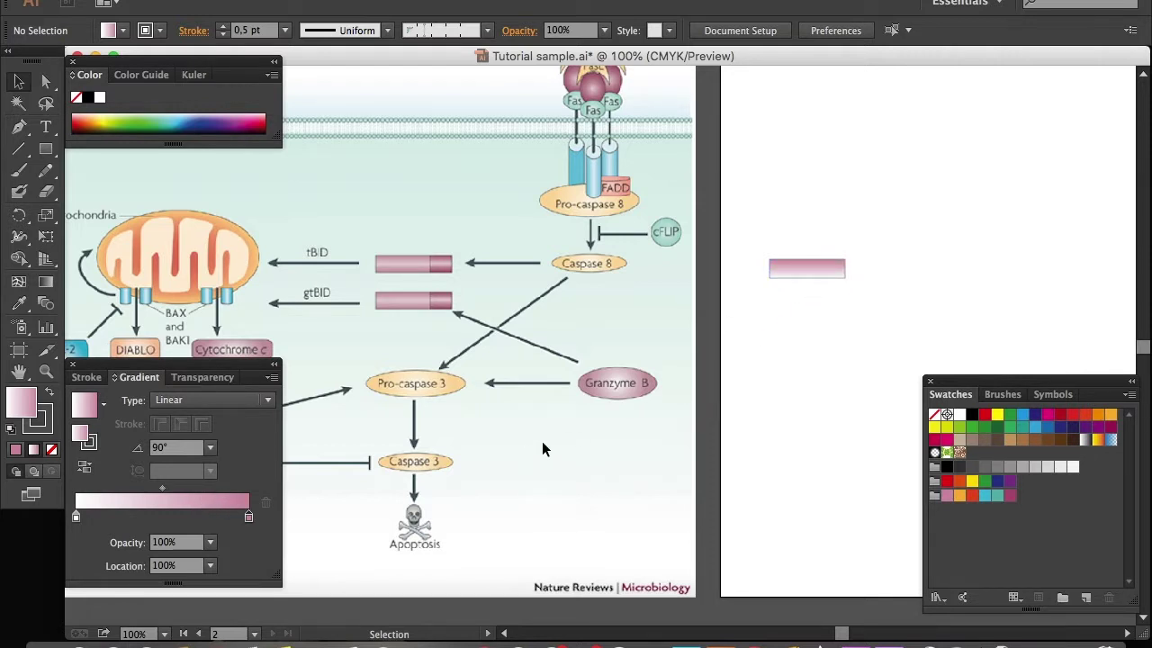
{"action": "left_click", "coordinate": [76, 521]}
{"action": "left_click_drag", "start_coordinate": [77, 524], "coordinate": [165, 528]}
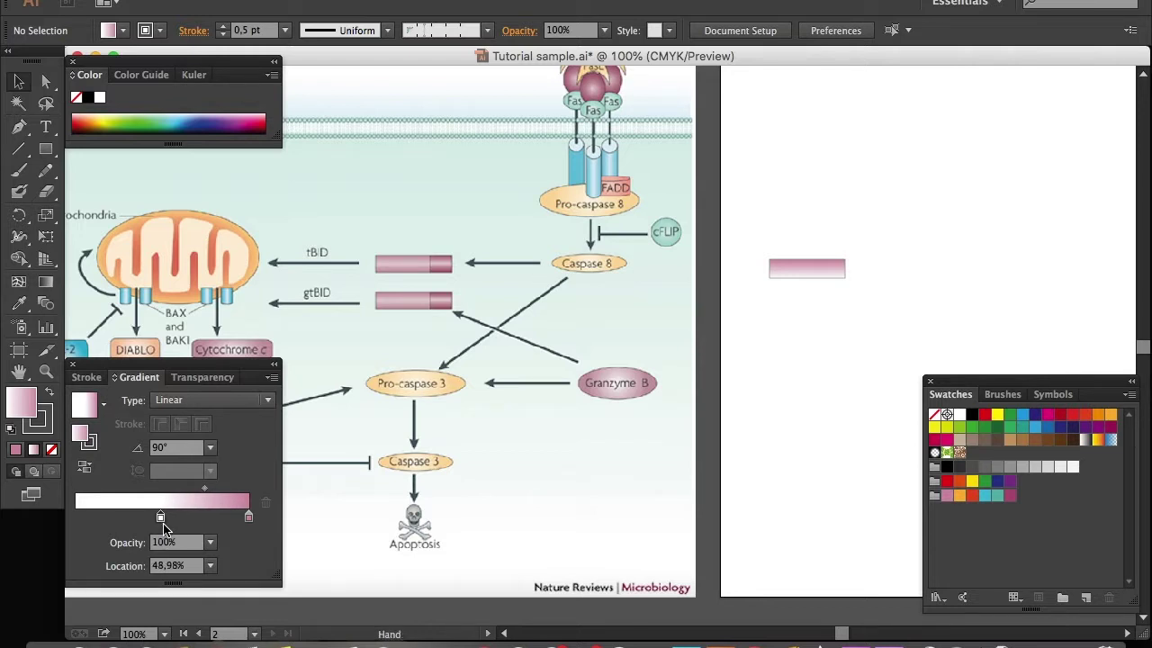
{"action": "left_click_drag", "start_coordinate": [165, 528], "coordinate": [167, 528]}
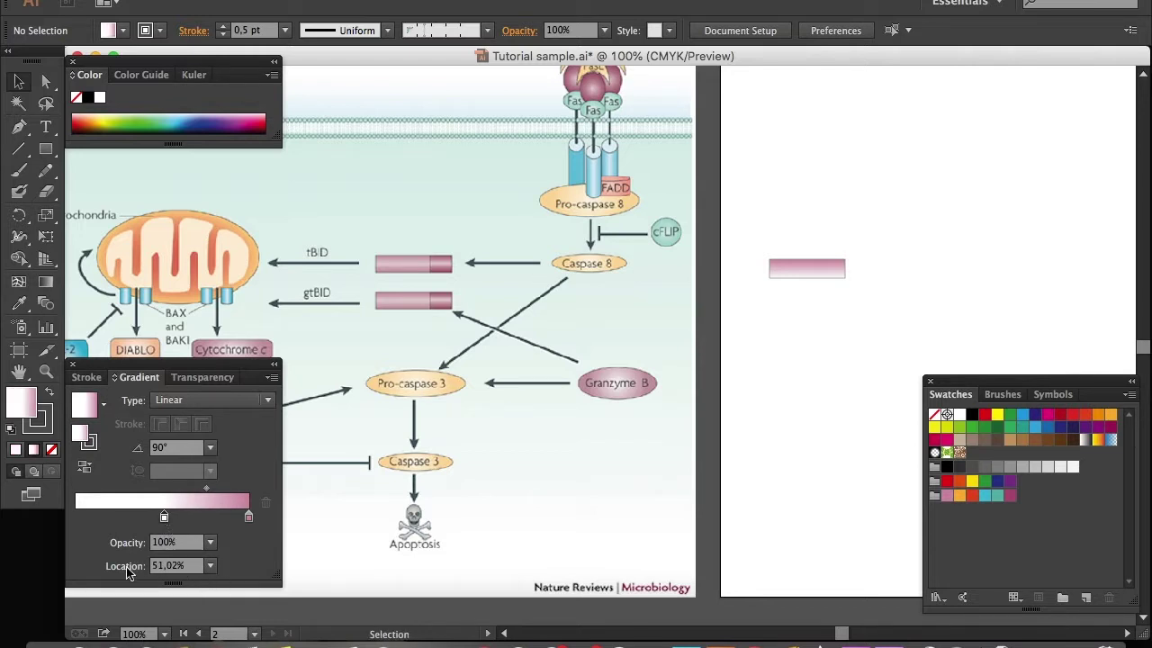
{"action": "left_click", "coordinate": [185, 566]}
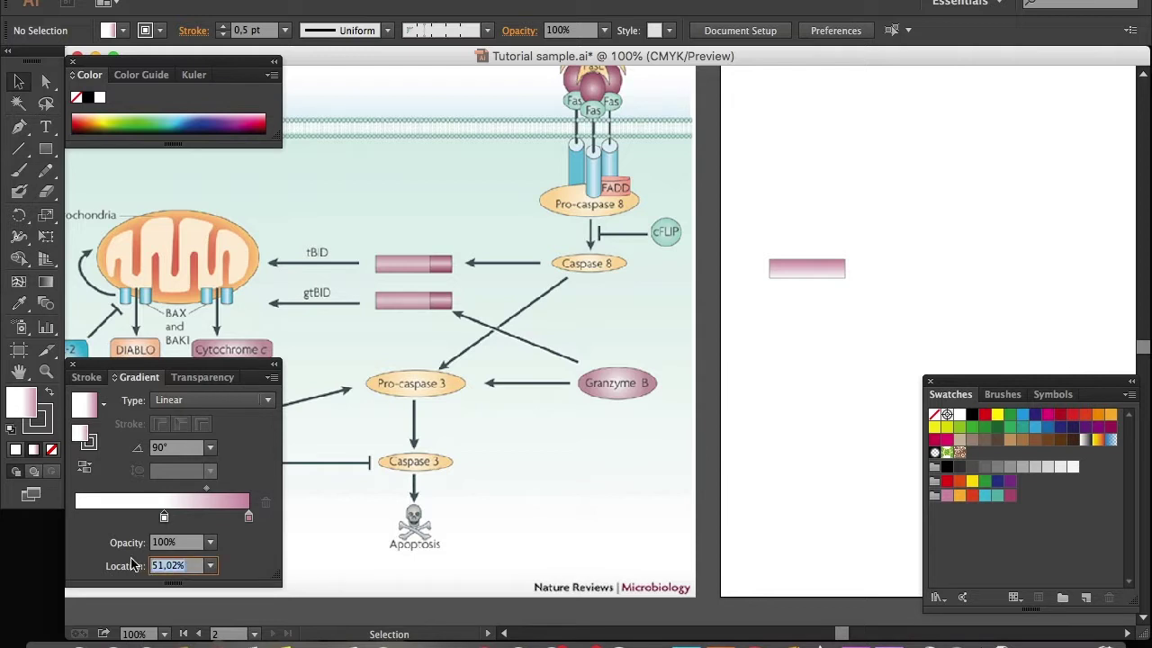
{"action": "type", "text": "50"}
{"action": "key", "text": "Return"}
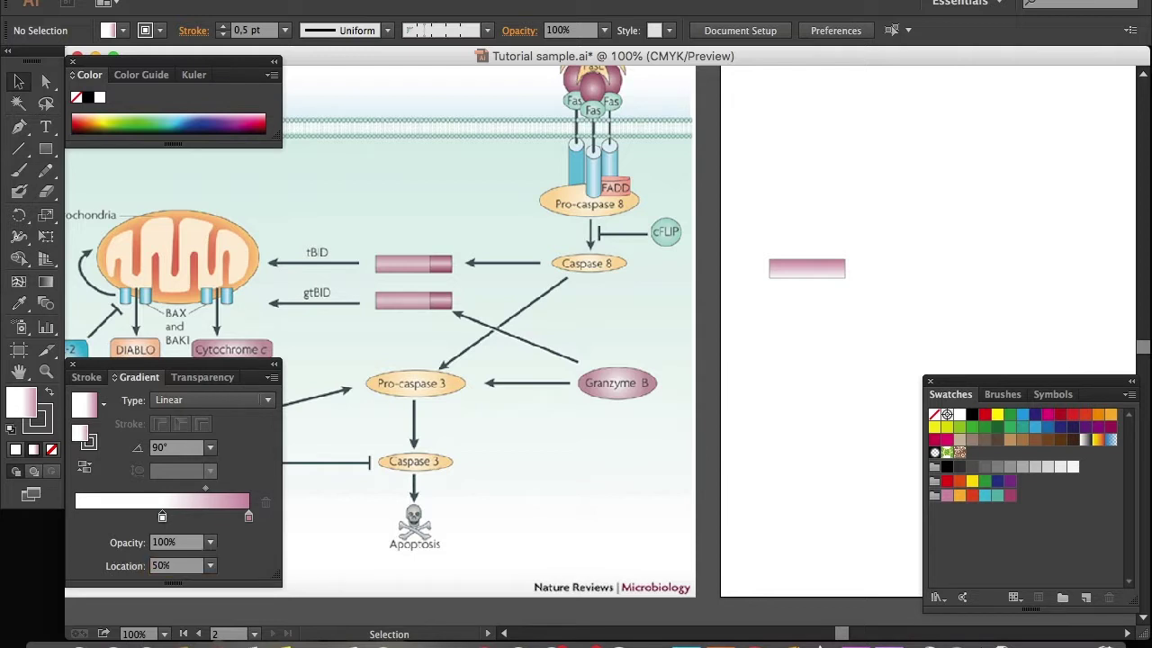
Add a new stop at 0% and colour it with the pink swatch
{"action": "left_click", "coordinate": [79, 517]}
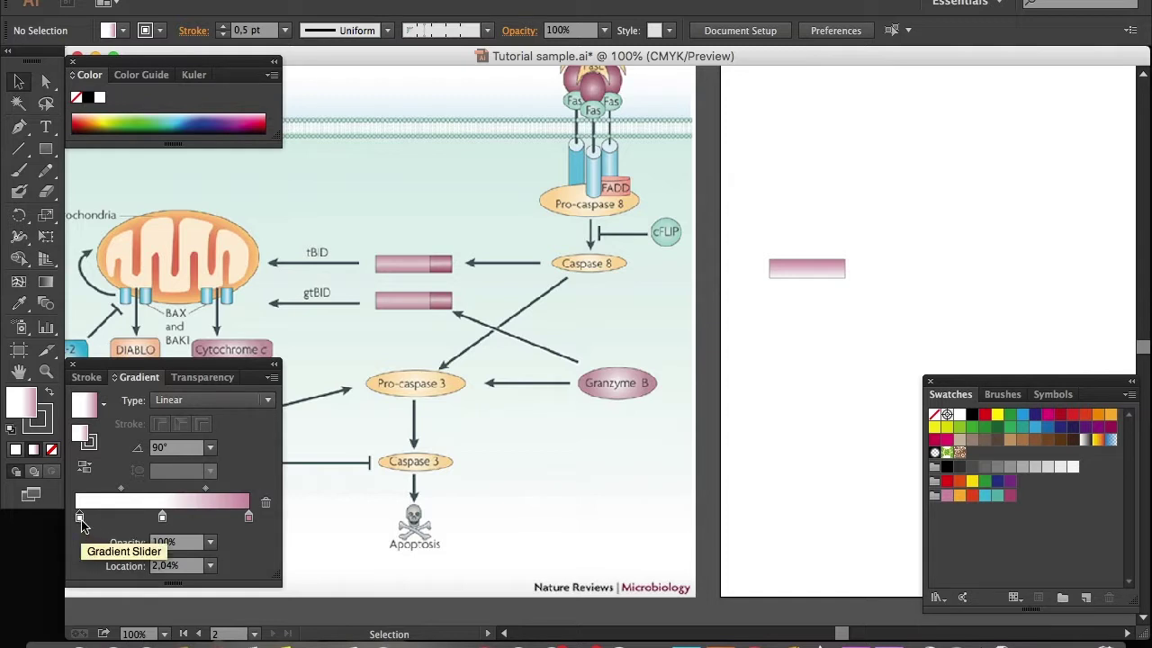
{"action": "left_click_drag", "start_coordinate": [79, 516], "coordinate": [76, 517]}
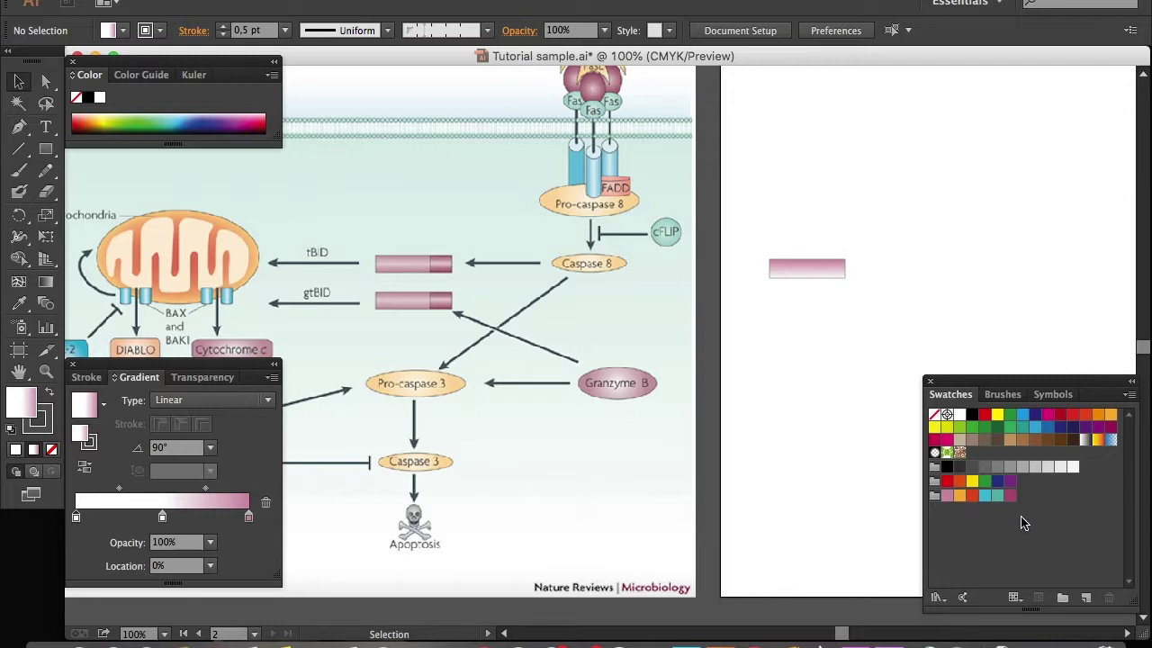
{"action": "left_click", "coordinate": [947, 495]}
{"action": "left_click_drag", "start_coordinate": [945, 500], "coordinate": [905, 511]}
{"action": "left_click_drag", "start_coordinate": [491, 493], "coordinate": [77, 520]}
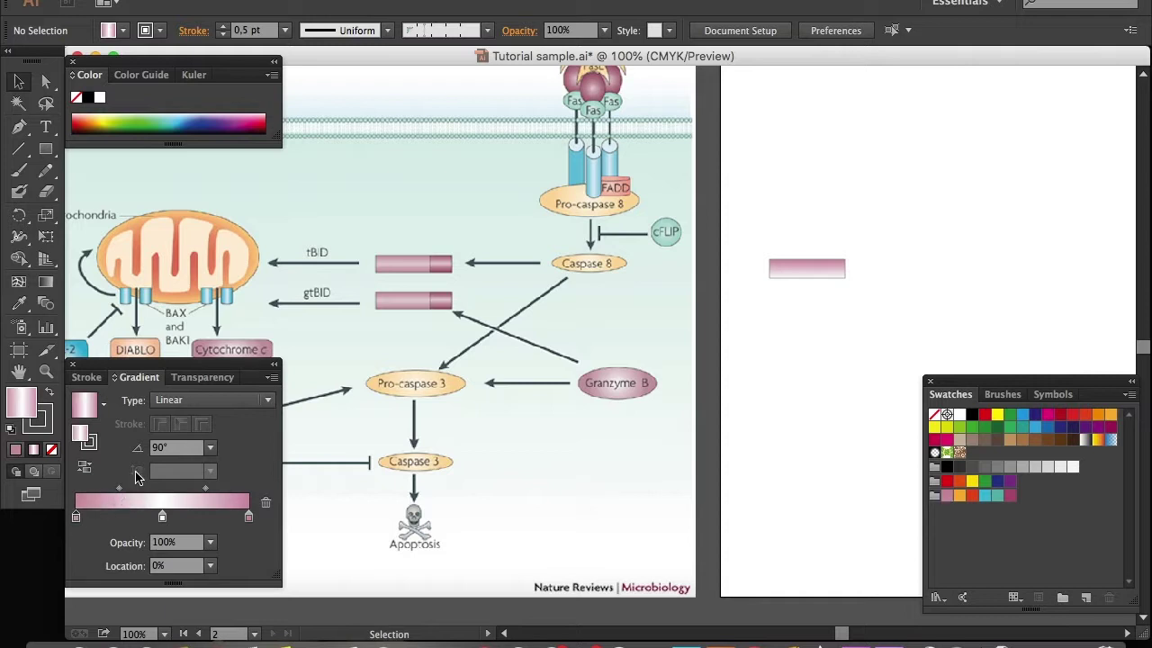
Add another stop near the middle and recolour the left stop mid-pink
{"action": "left_click", "coordinate": [829, 273]}
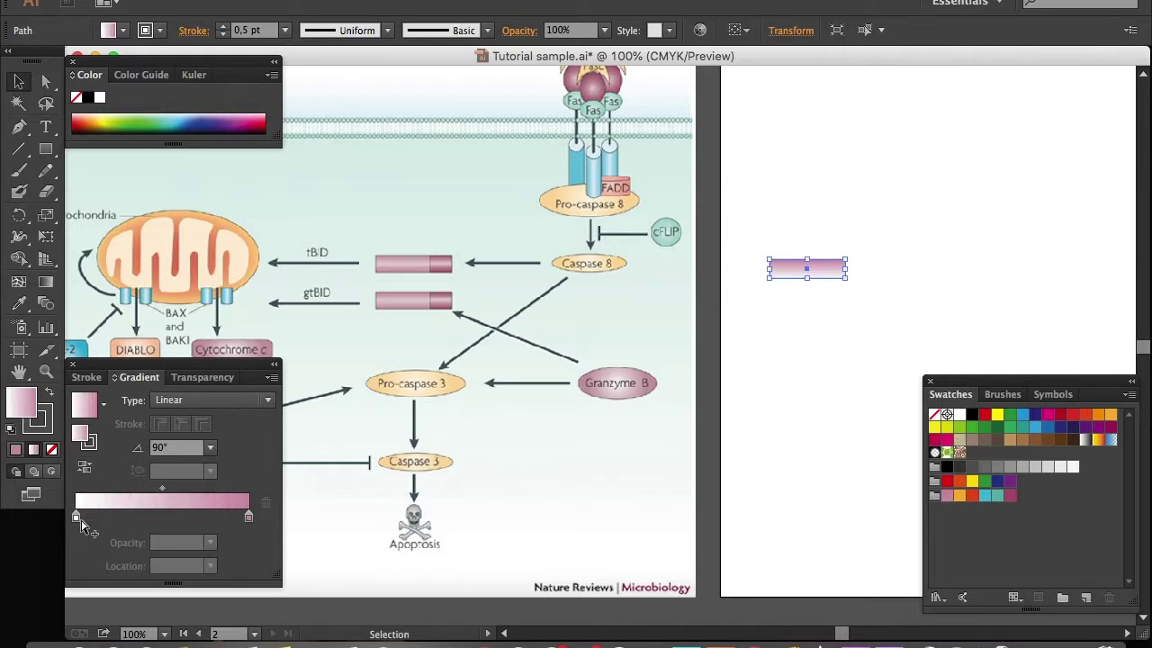
{"action": "left_click", "coordinate": [113, 518]}
{"action": "left_click_drag", "start_coordinate": [122, 518], "coordinate": [162, 521]}
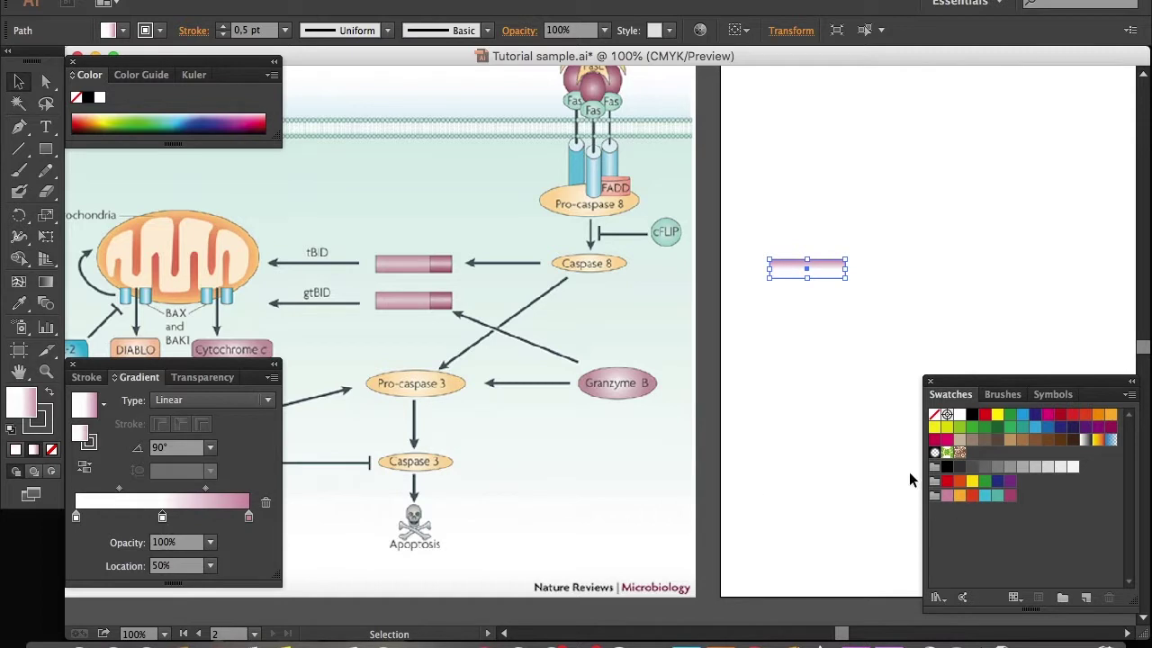
{"action": "left_click_drag", "start_coordinate": [952, 506], "coordinate": [930, 502]}
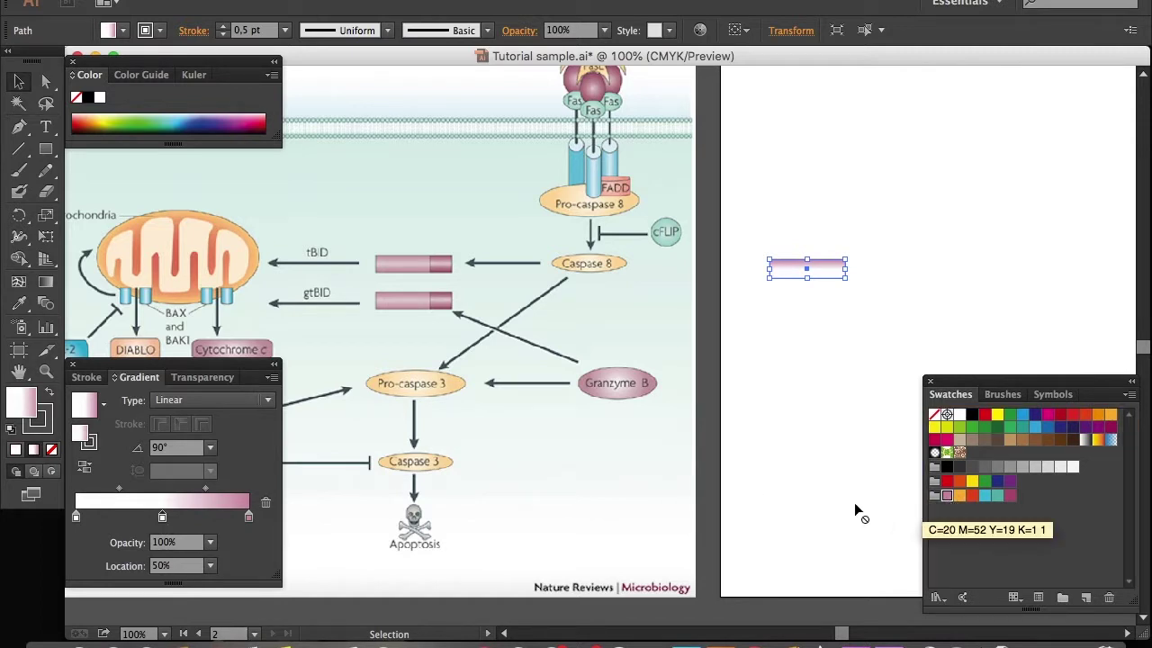
{"action": "left_click_drag", "start_coordinate": [310, 510], "coordinate": [78, 518]}
{"action": "left_click", "coordinate": [808, 321]}
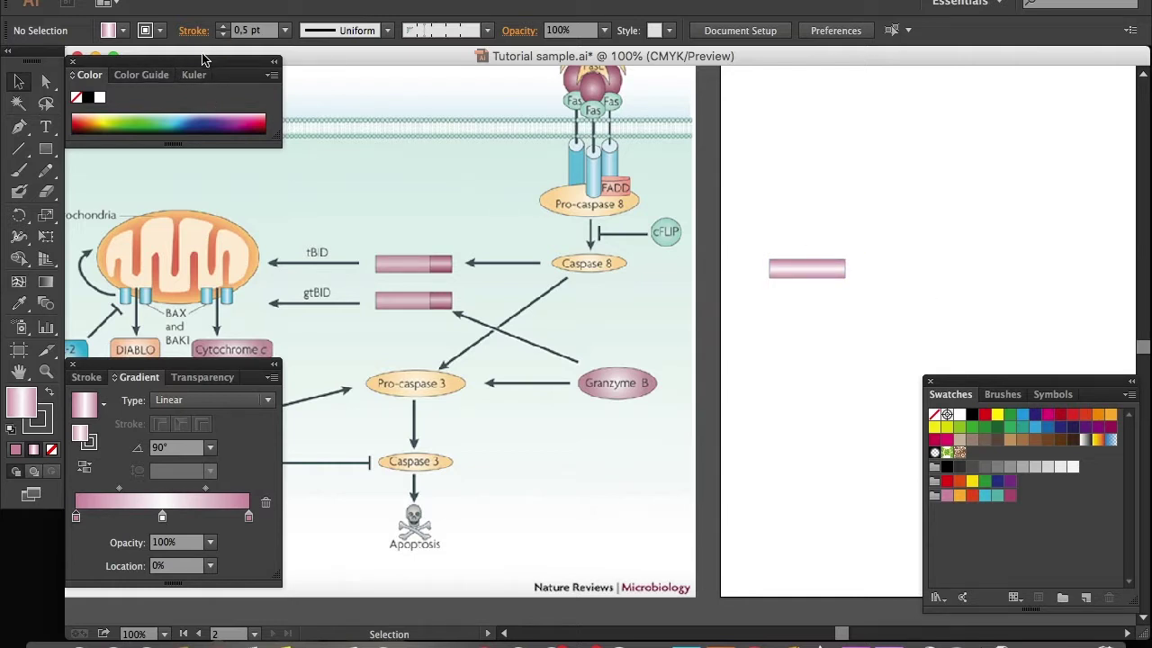
Apply a pale pink tint from the Color Guide to the gradient's middle stop
{"action": "left_click", "coordinate": [155, 75]}
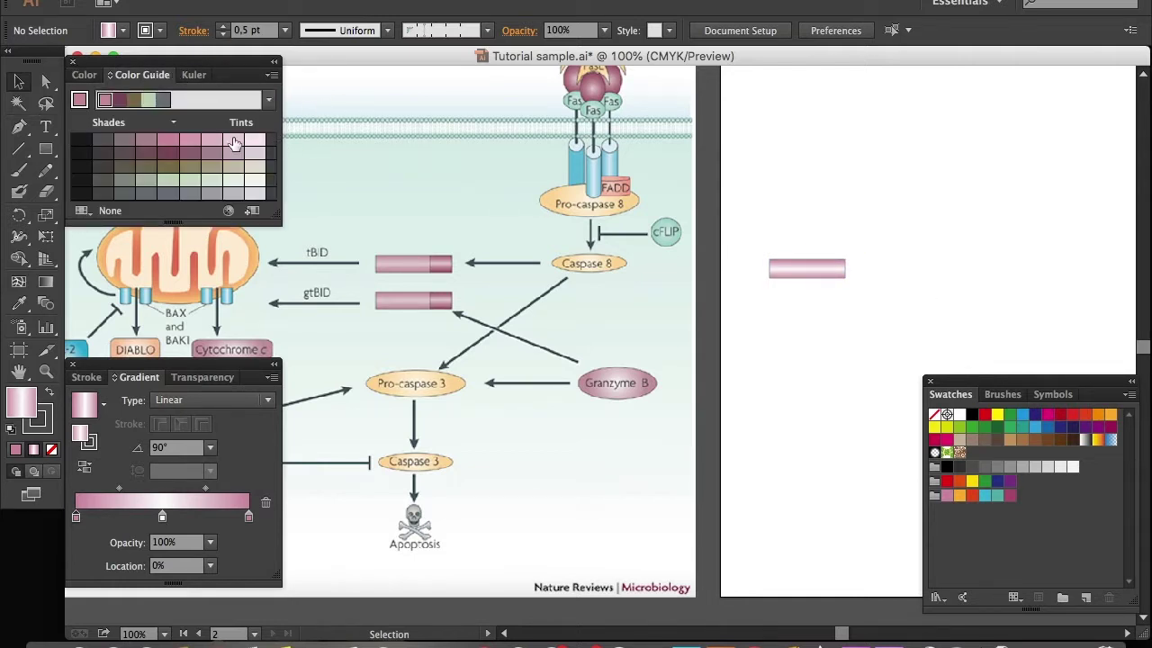
{"action": "left_click", "coordinate": [85, 75]}
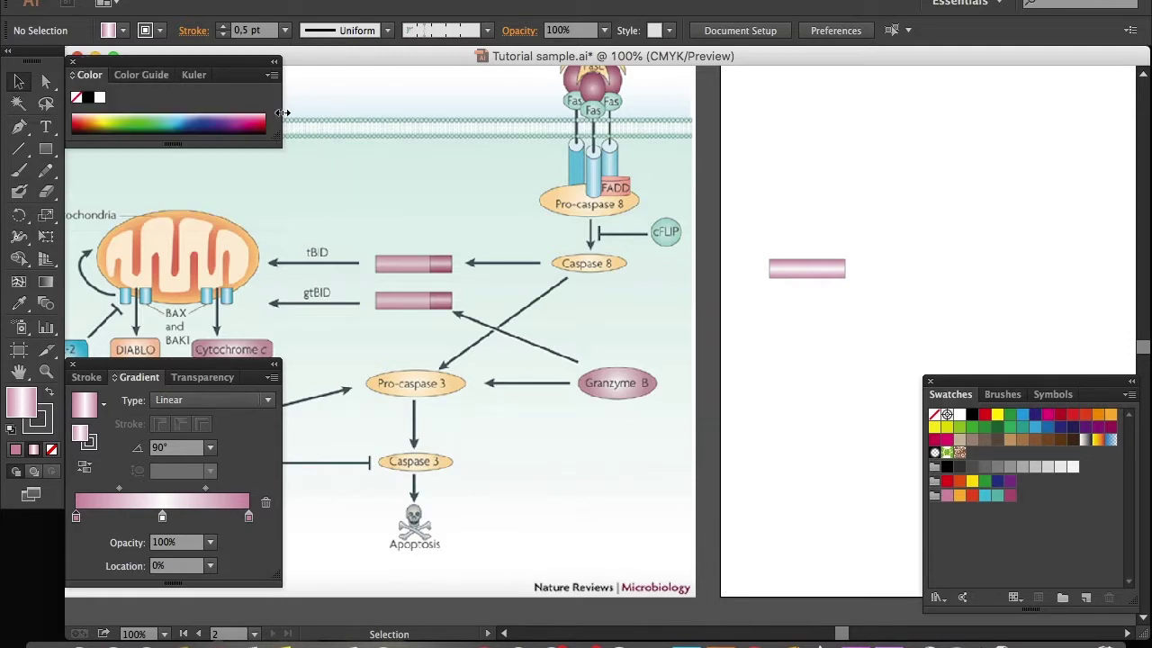
{"action": "left_click_drag", "start_coordinate": [767, 252], "coordinate": [770, 284]}
{"action": "left_click", "coordinate": [156, 77]}
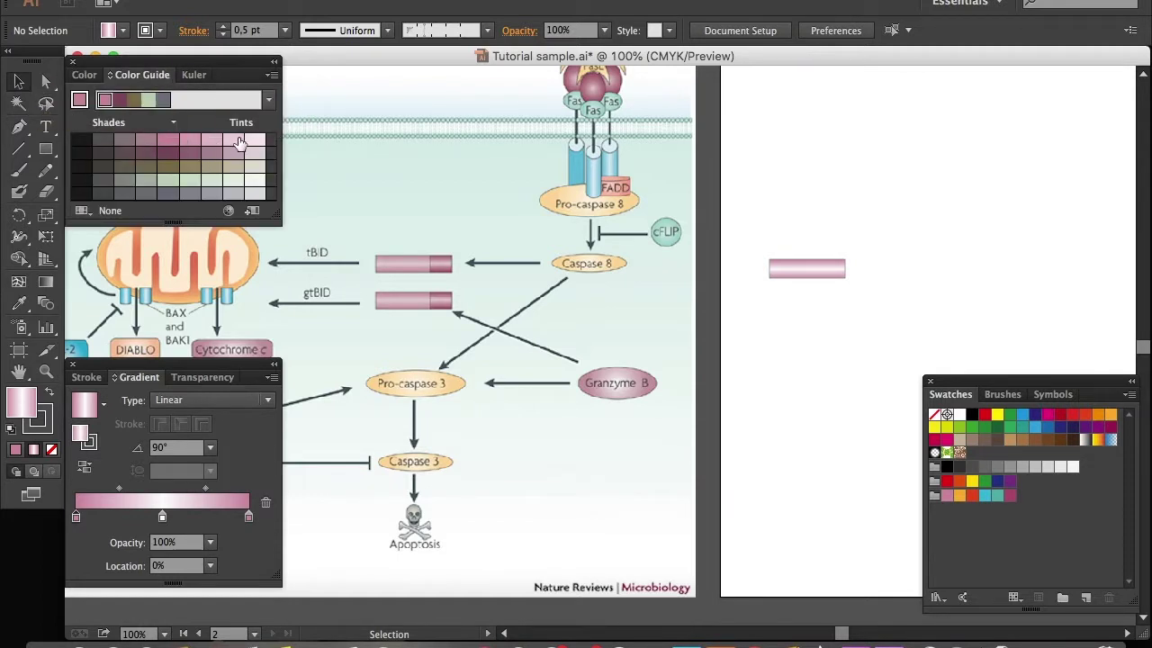
{"action": "left_click_drag", "start_coordinate": [236, 146], "coordinate": [163, 519]}
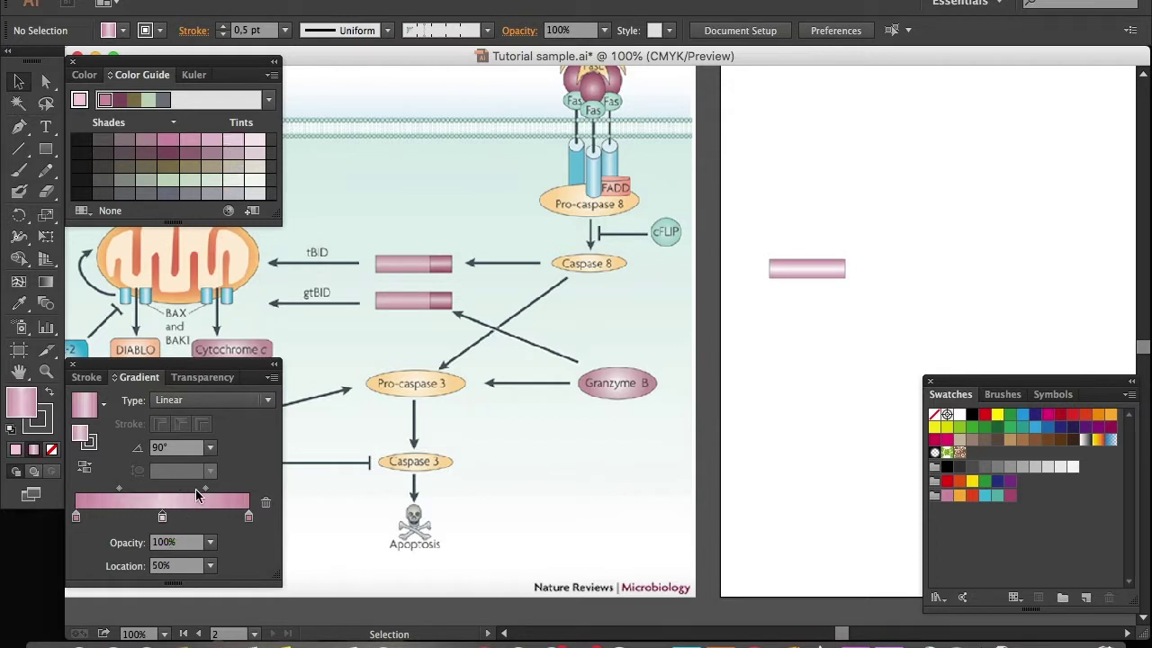
{"action": "left_click", "coordinate": [800, 278]}
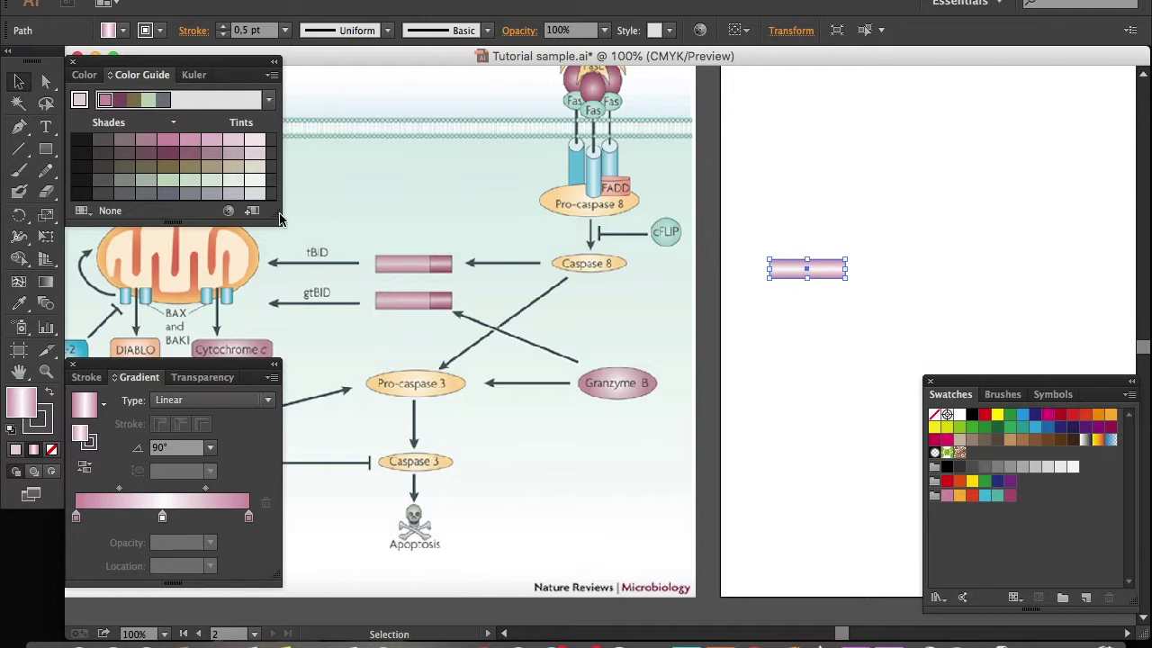
{"action": "left_click_drag", "start_coordinate": [232, 142], "coordinate": [163, 519]}
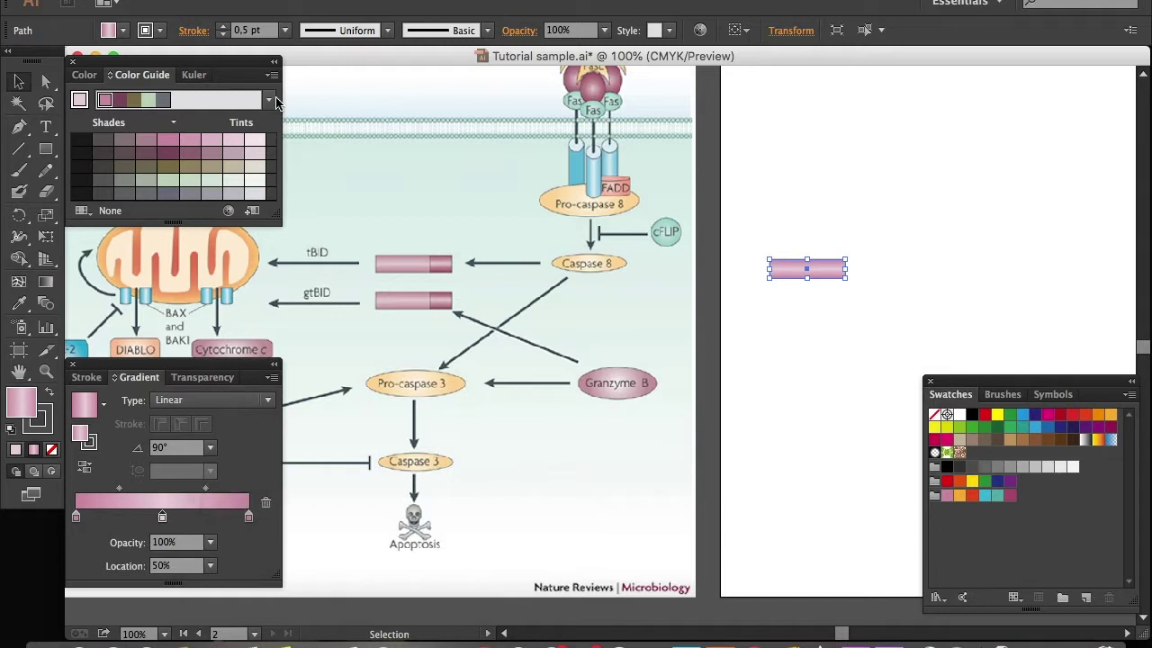
{"action": "left_click_drag", "start_coordinate": [256, 142], "coordinate": [163, 519]}
{"action": "left_click", "coordinate": [853, 303]}
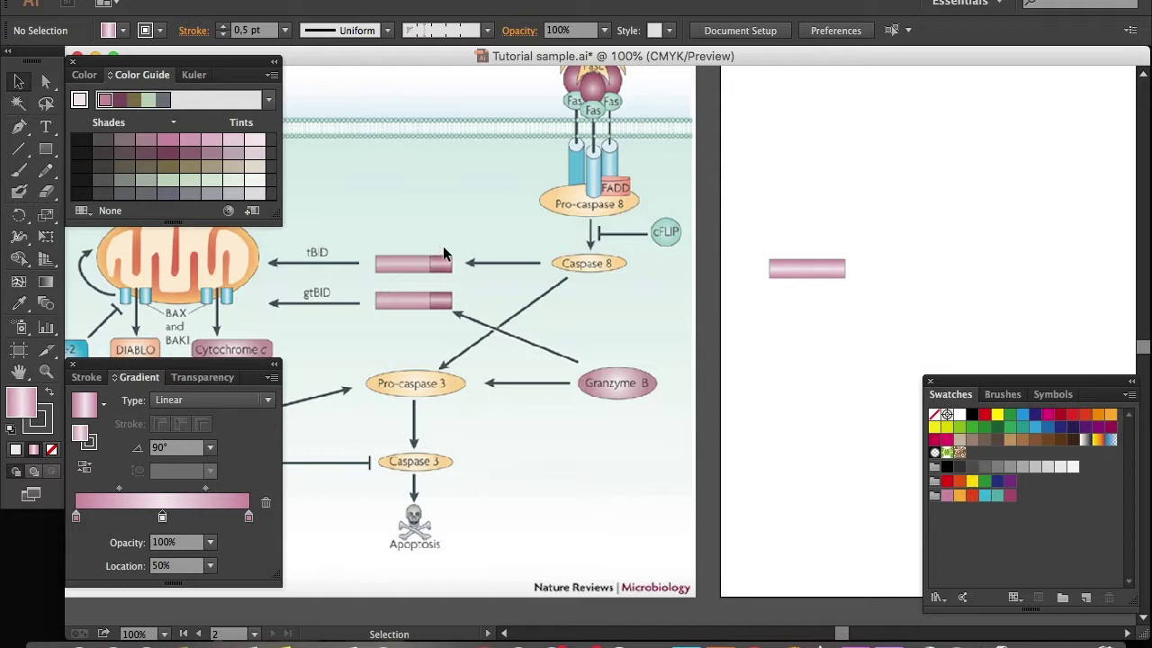
Duplicate the pink gradient bar and place the short copy at the long bar's right end
{"action": "left_click", "coordinate": [841, 270]}
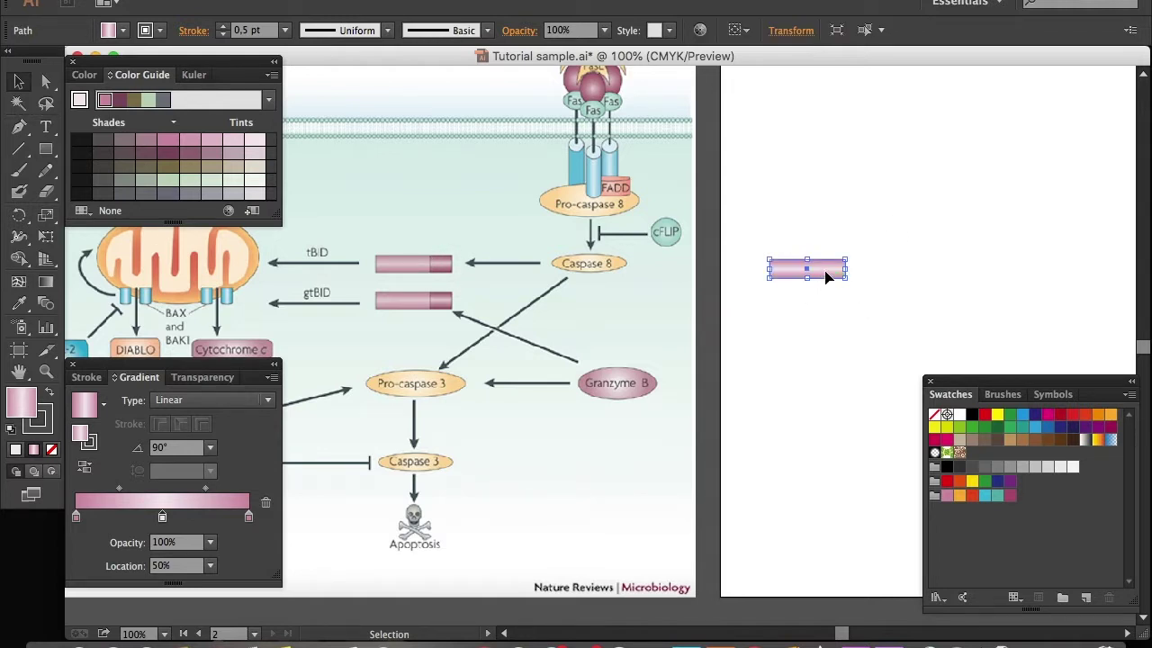
{"action": "left_click", "coordinate": [882, 265]}
{"action": "key", "text": "ctrl+v"}
{"action": "left_click_drag", "start_coordinate": [615, 353], "coordinate": [902, 287]}
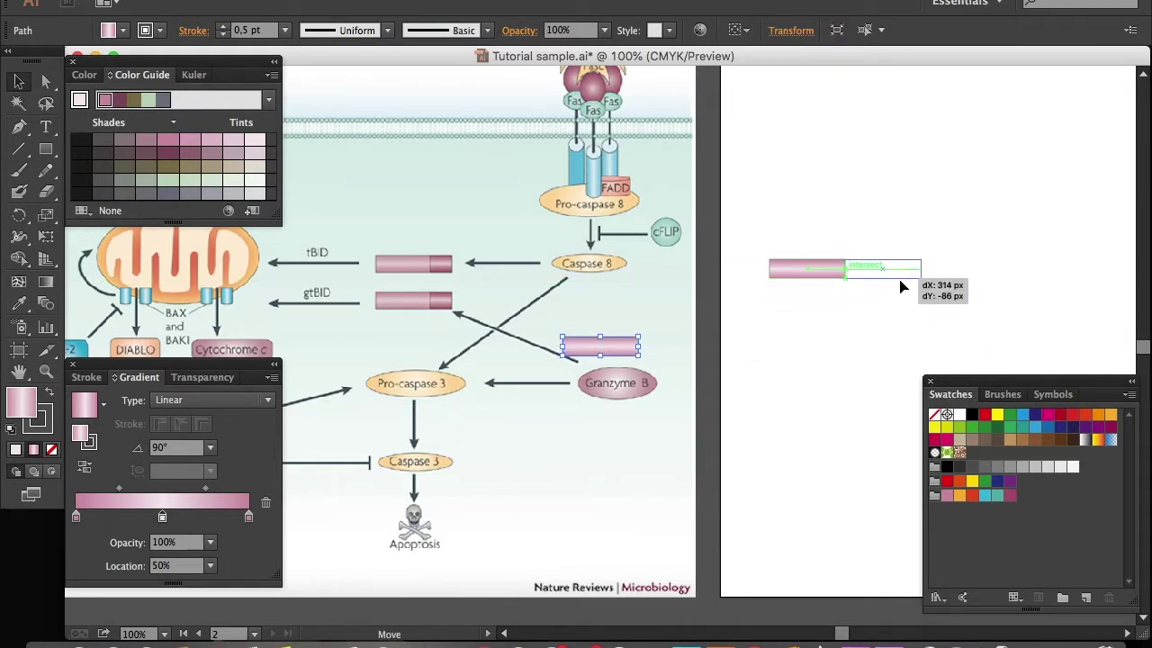
{"action": "left_click_drag", "start_coordinate": [903, 287], "coordinate": [873, 270]}
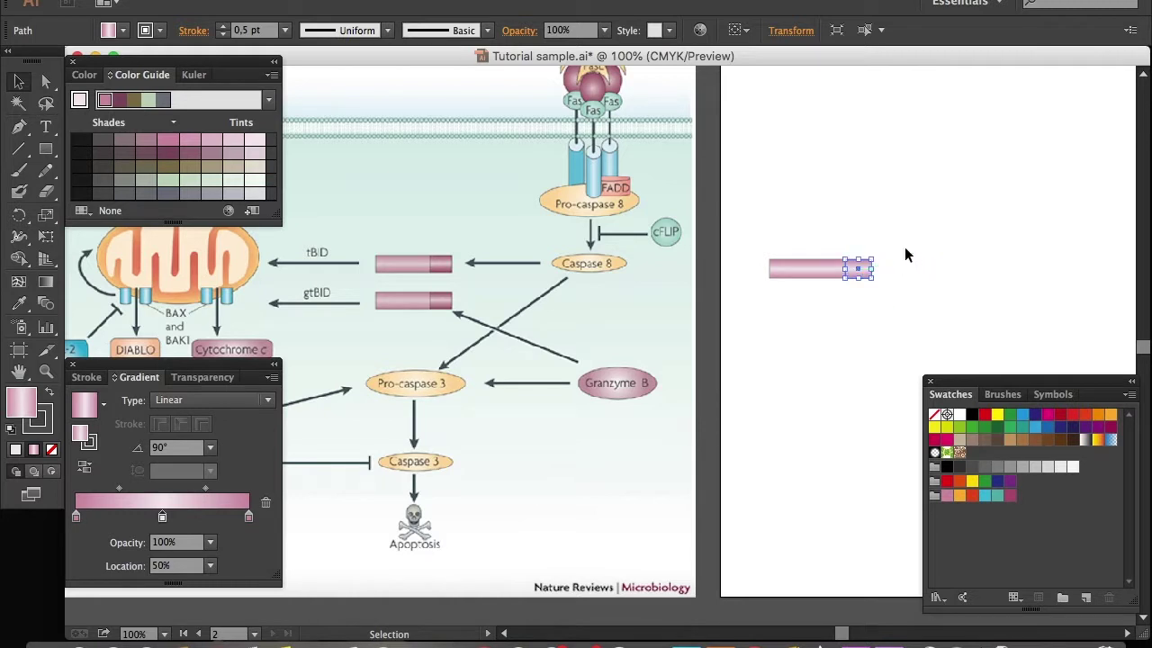
{"action": "left_click", "coordinate": [909, 257]}
{"action": "left_click_drag", "start_coordinate": [935, 293], "coordinate": [870, 270]}
Save a dark magenta swatch, apply it to both end-piece gradient stops, and base the Color Guide on it
{"action": "left_click_drag", "start_coordinate": [934, 501], "coordinate": [1012, 500]}
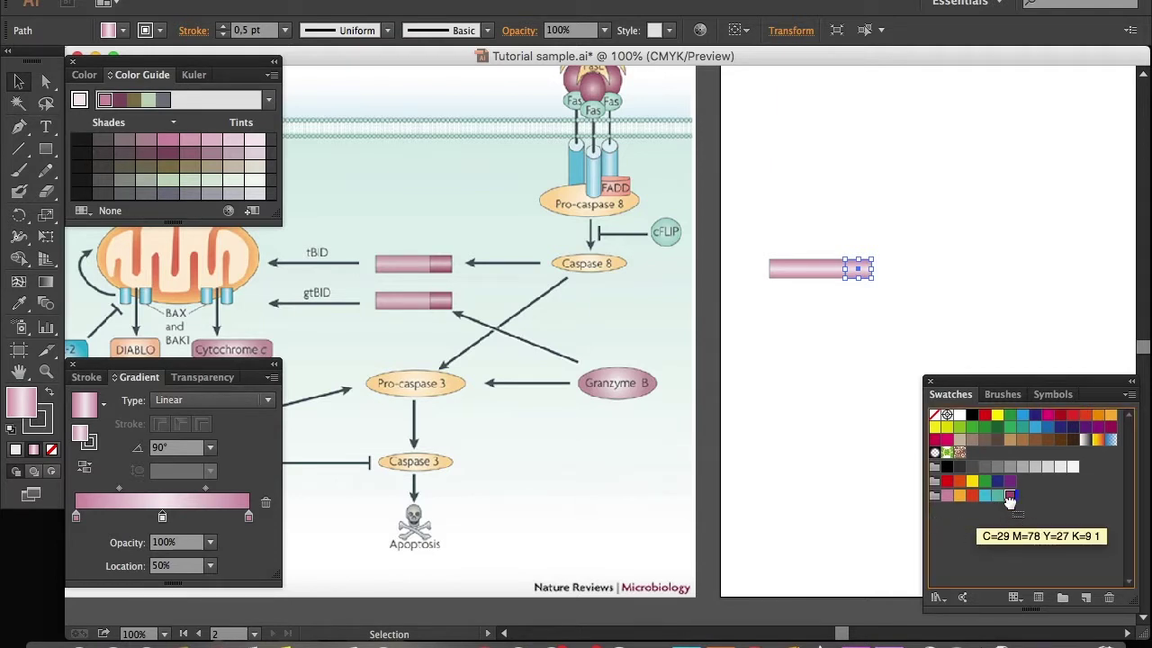
{"action": "left_click_drag", "start_coordinate": [257, 515], "coordinate": [249, 517]}
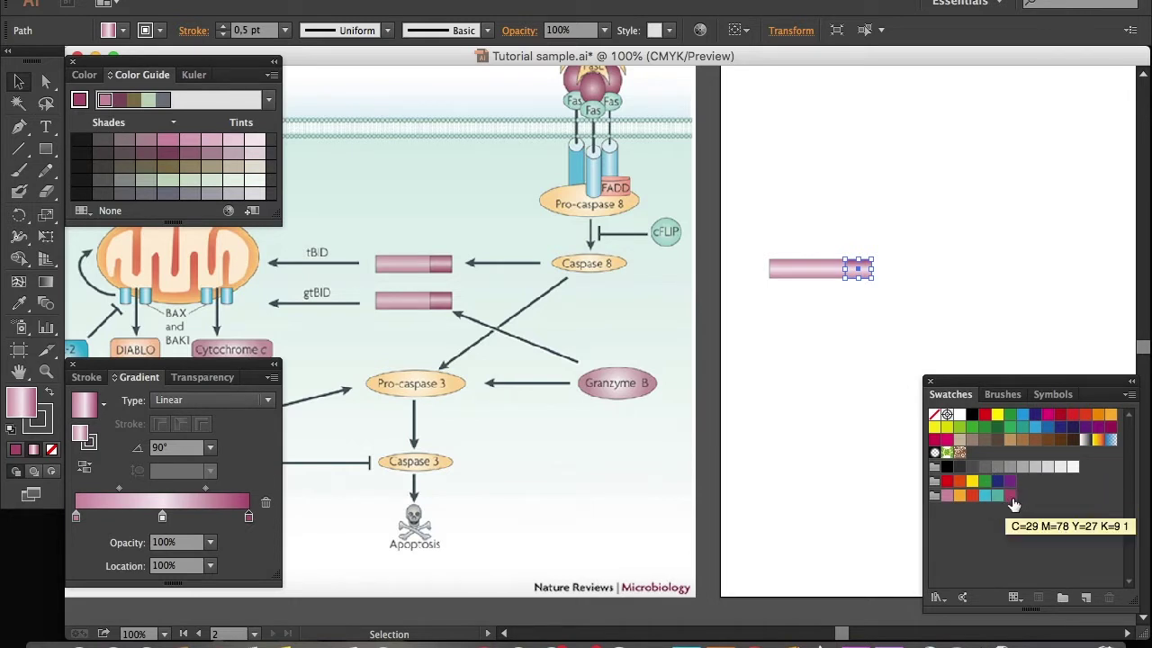
{"action": "left_click_drag", "start_coordinate": [1010, 507], "coordinate": [76, 518]}
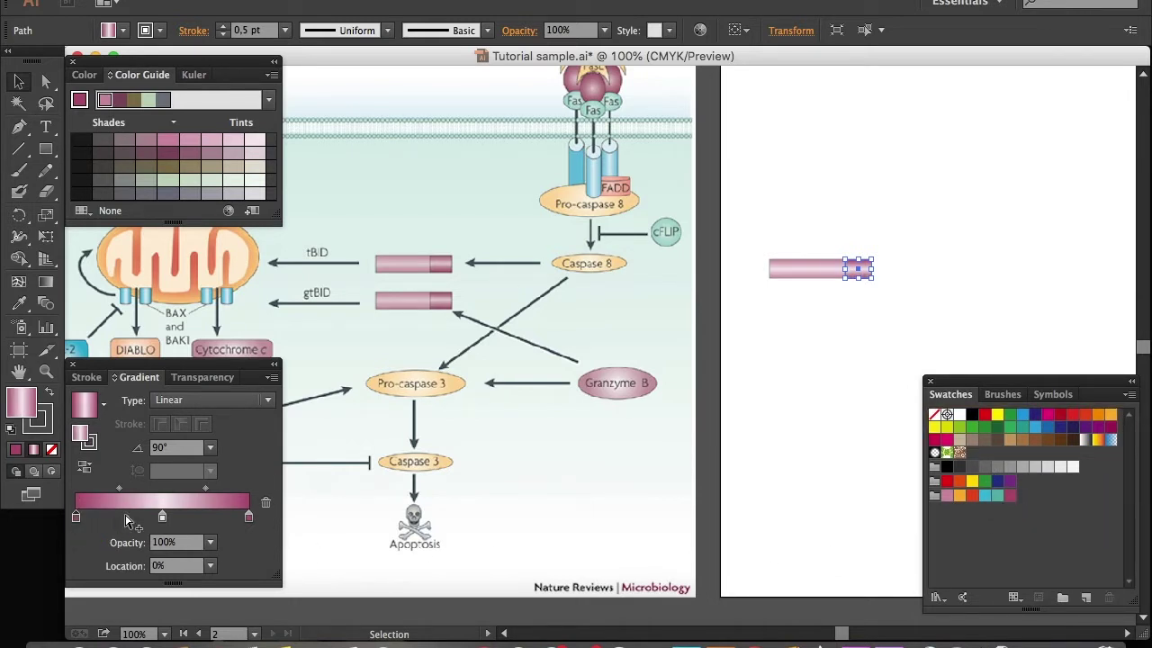
{"action": "left_click", "coordinate": [79, 100]}
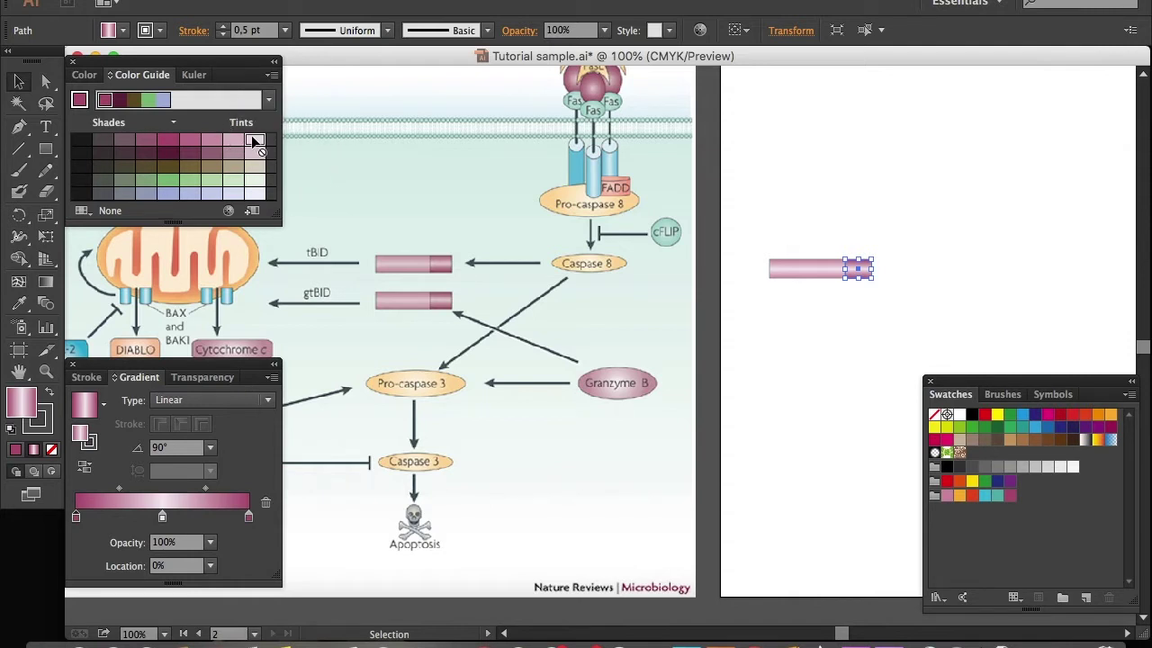
Give the end piece's middle gradient stop a lighter magenta tint, then deselect it
{"action": "left_click_drag", "start_coordinate": [177, 459], "coordinate": [163, 519]}
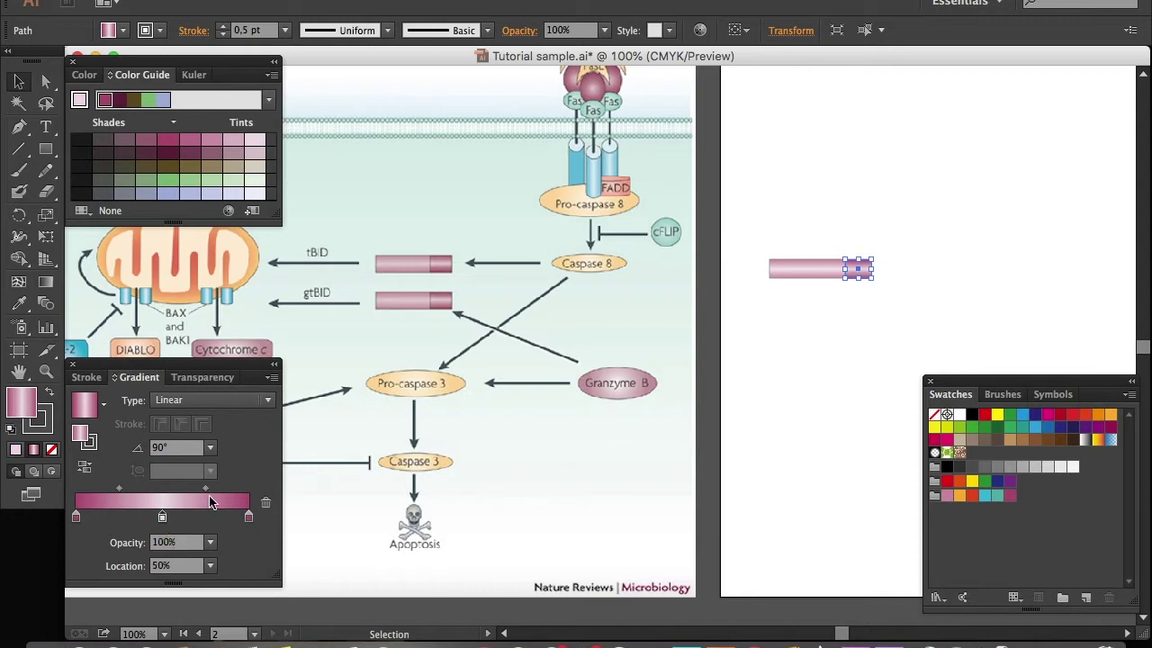
{"action": "left_click", "coordinate": [855, 356]}
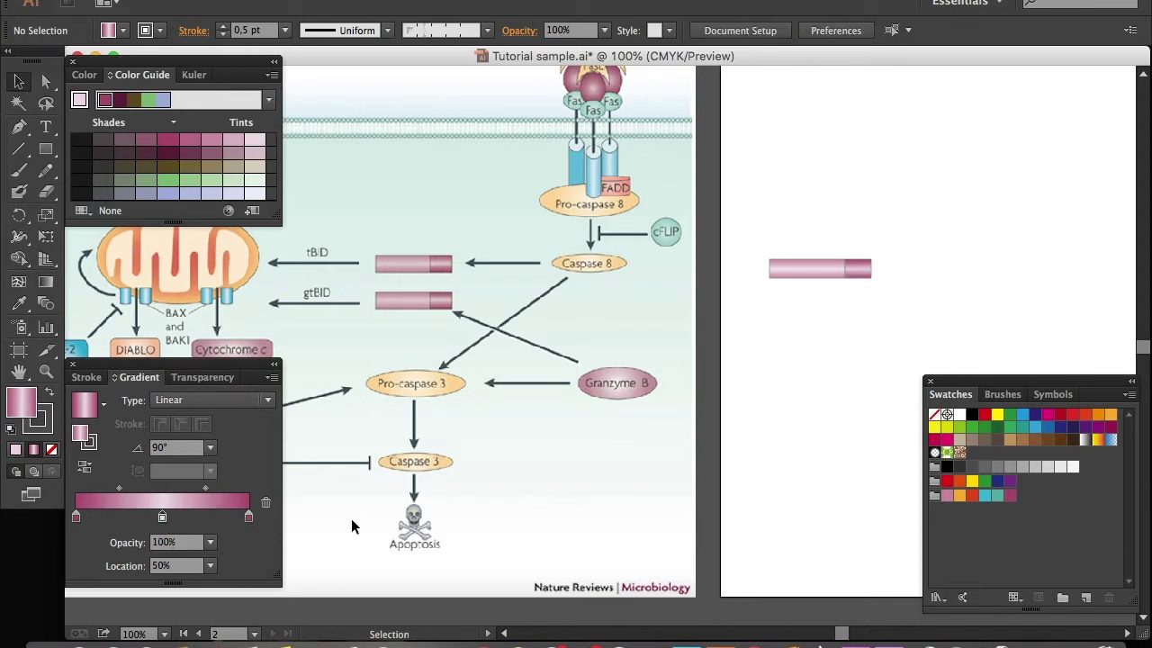